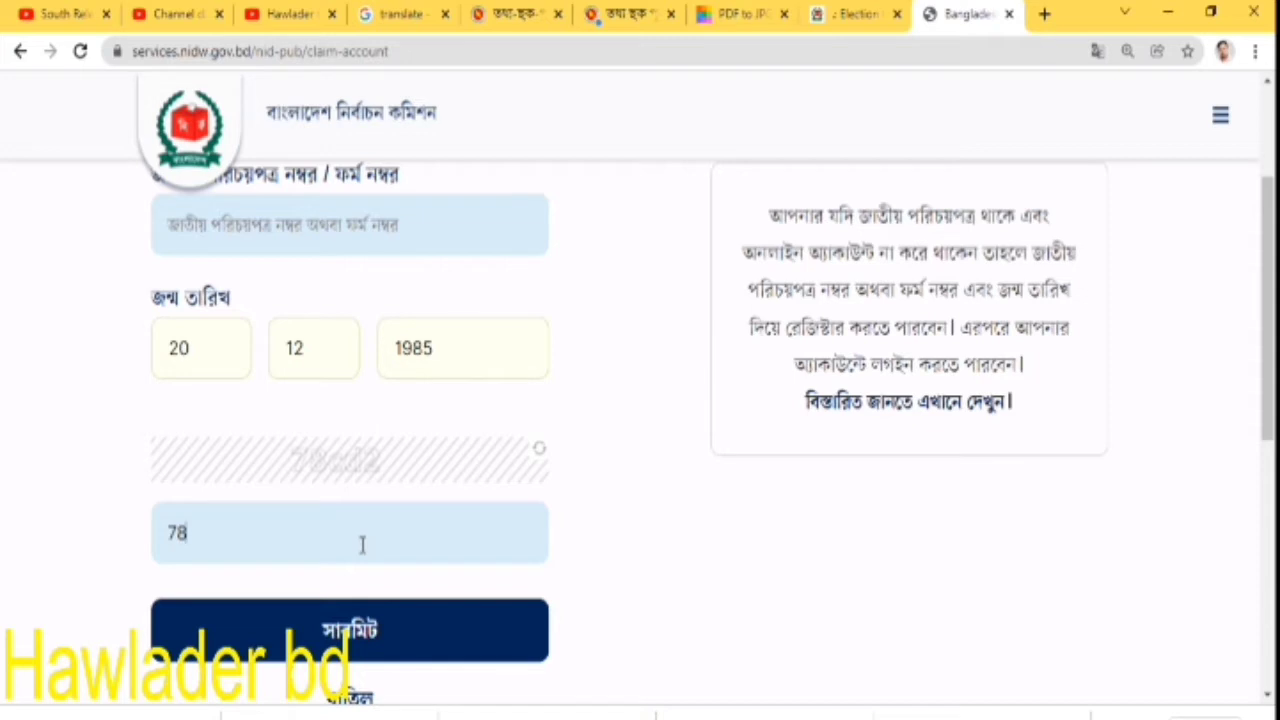
Enter the captcha codes, paste the NID number and submit the registration form.
{"action": "type", "text": "d"}
{"action": "type", "text": "d"}
{"action": "type", "text": "2"}
{"action": "left_click", "coordinate": [419, 630]}
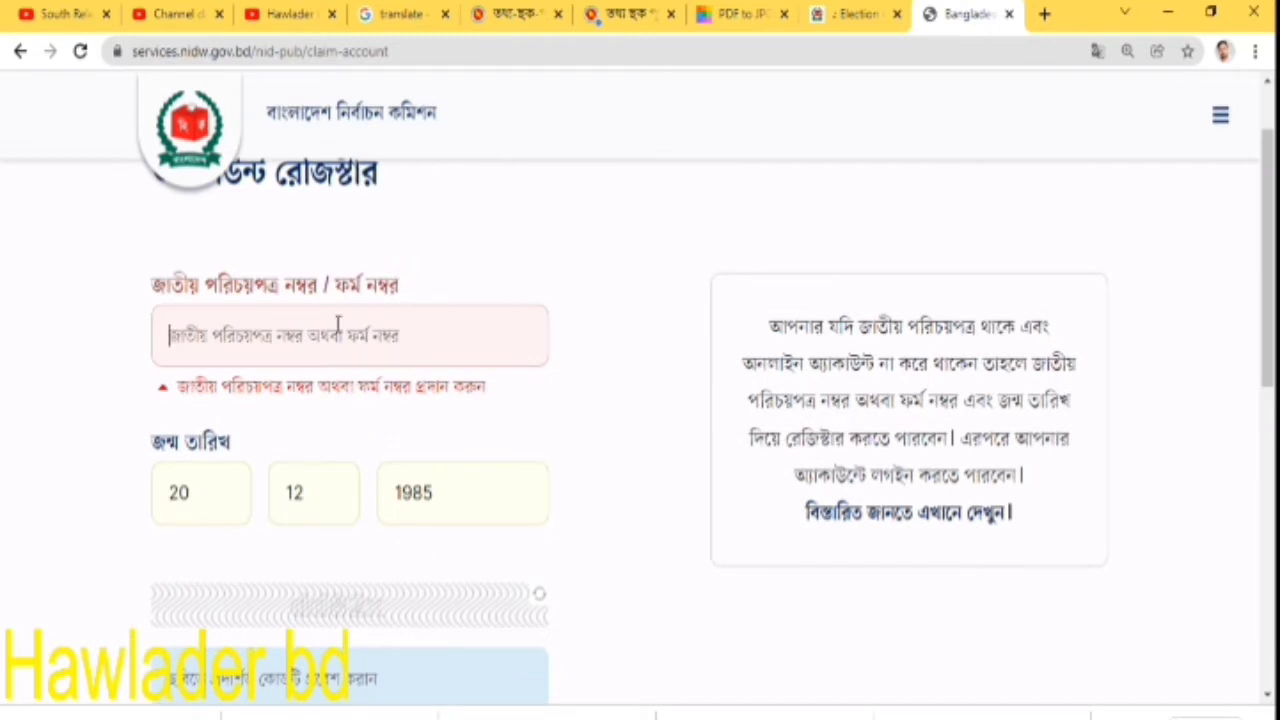
{"action": "key", "text": "ctrl+v"}
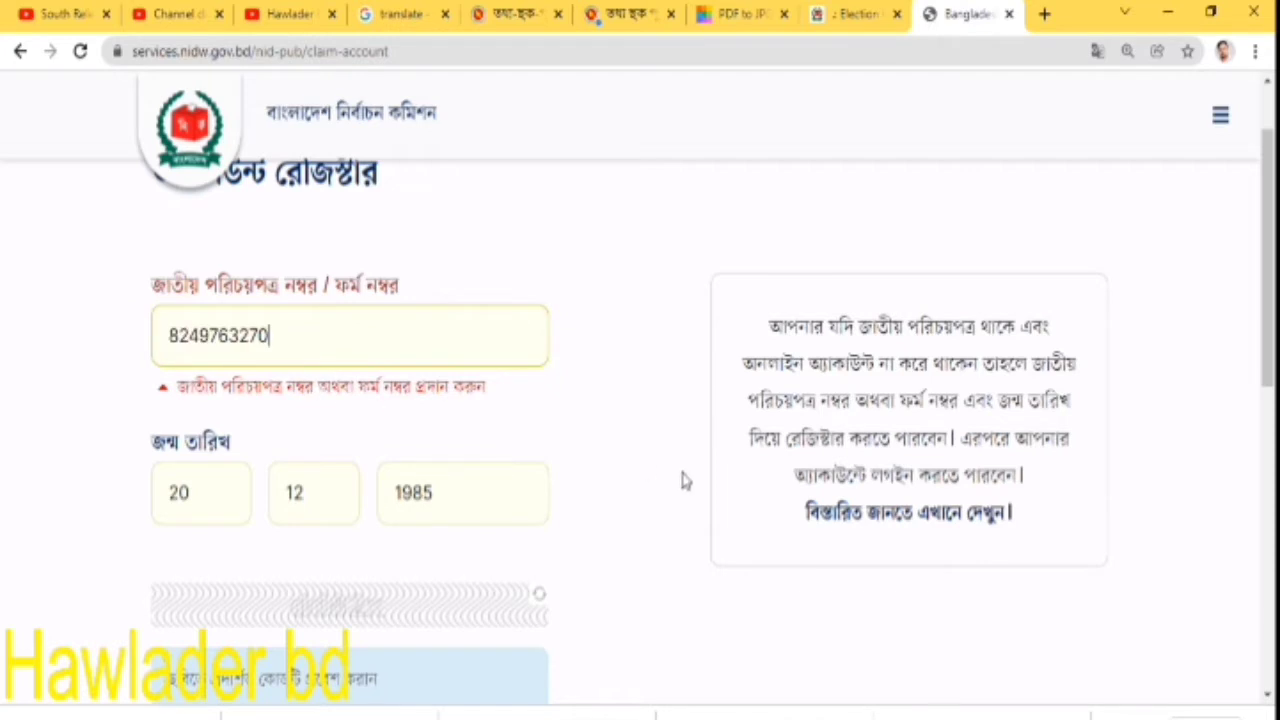
{"action": "scroll", "coordinate": [620, 505], "scroll_direction": "down", "scroll_amount": 1}
{"action": "scroll", "coordinate": [600, 510], "scroll_direction": "down", "scroll_amount": 3}
{"action": "left_click", "coordinate": [395, 371]}
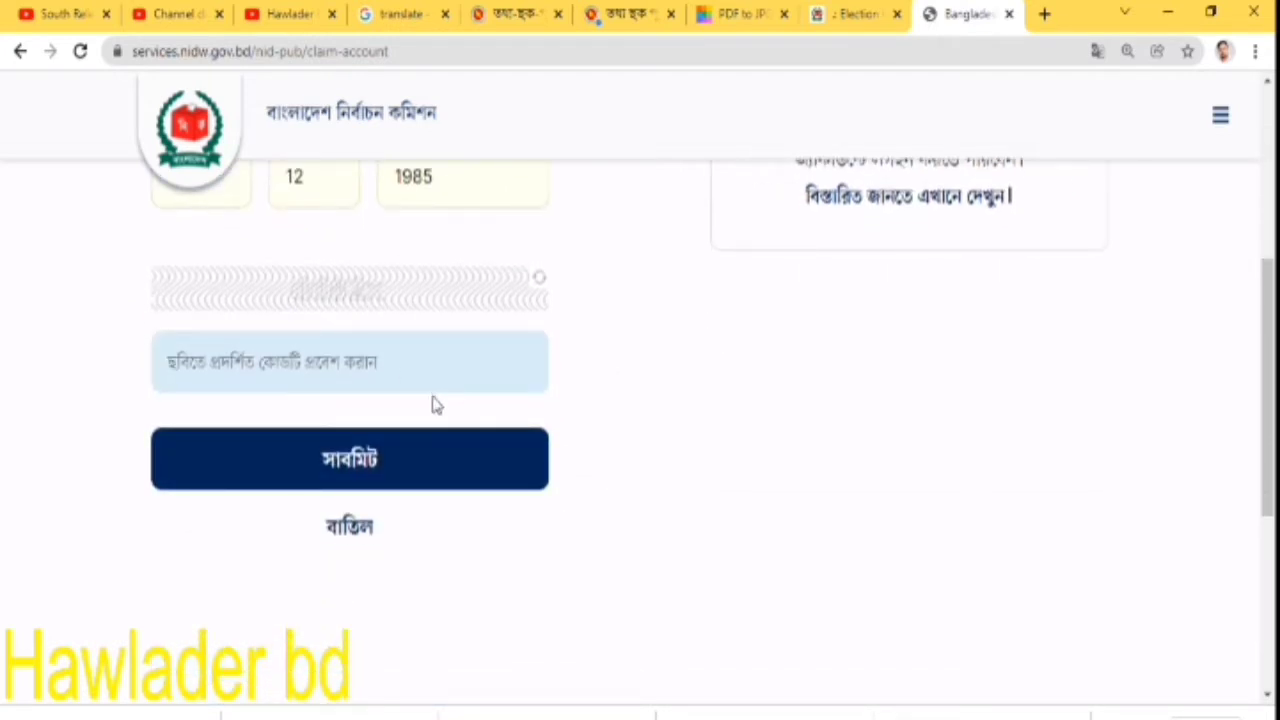
{"action": "type", "text": "dd"}
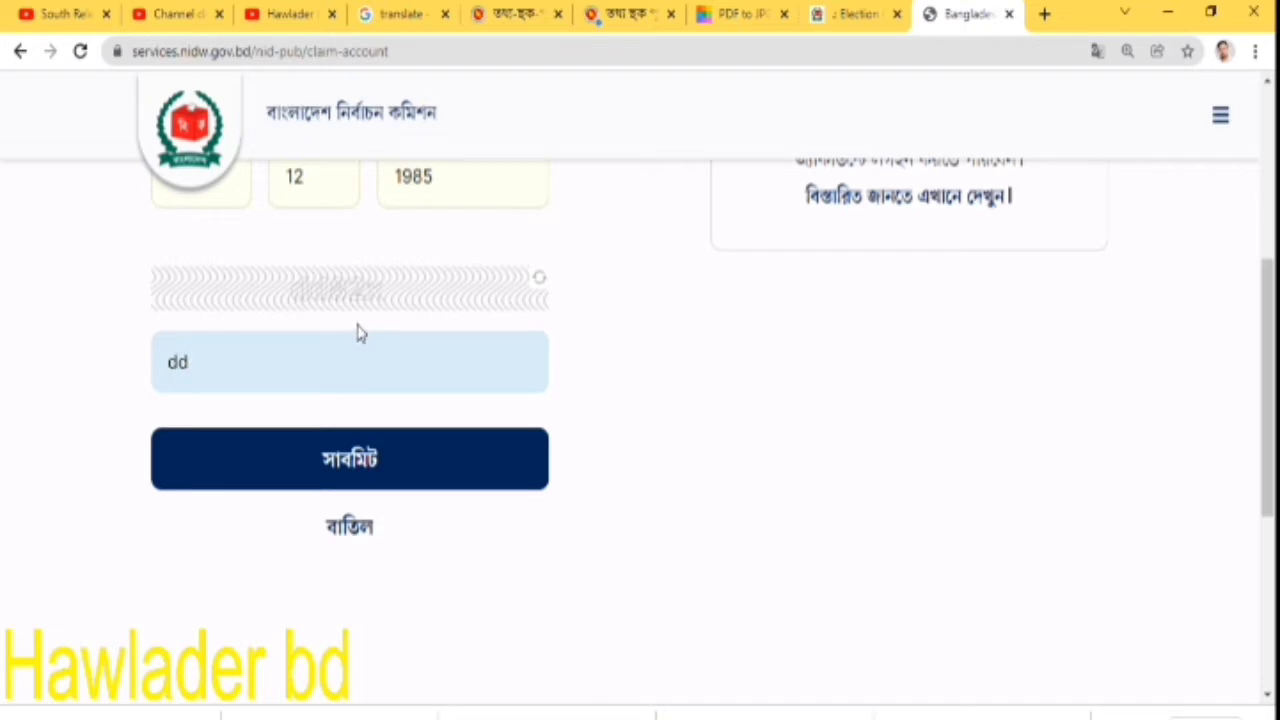
{"action": "type", "text": "82x"}
{"action": "left_click", "coordinate": [390, 470]}
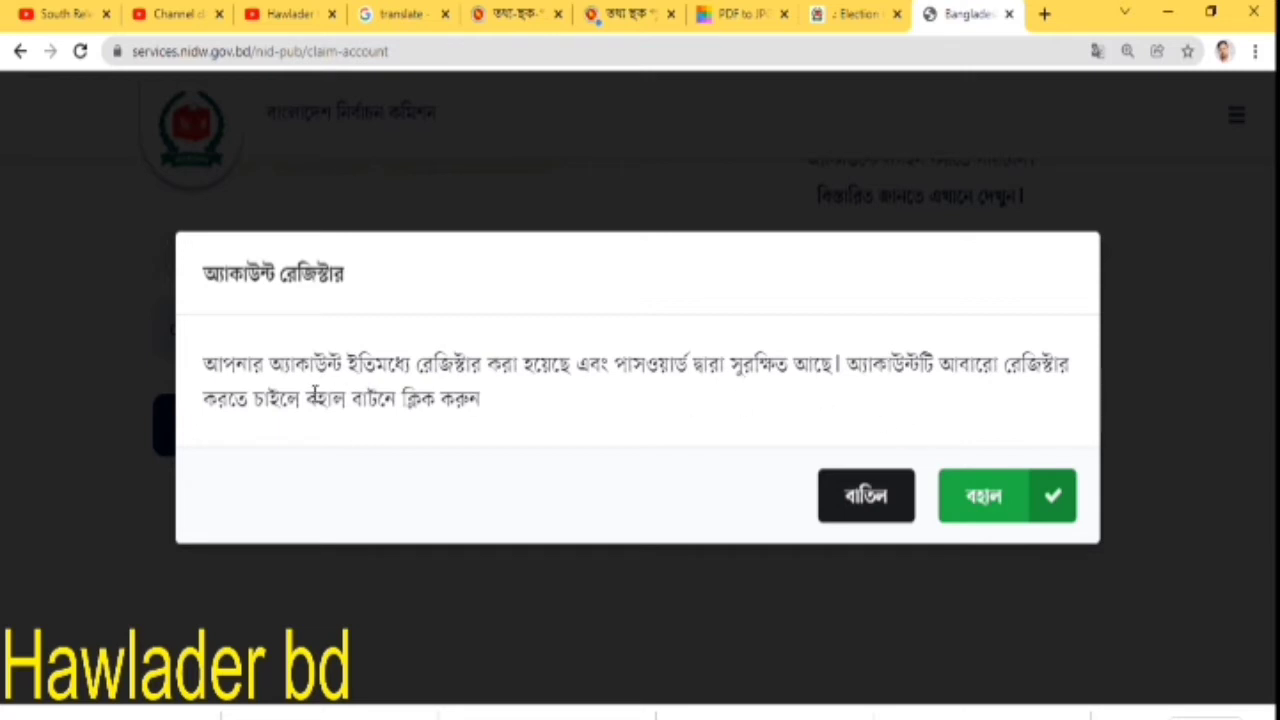
Confirm re-registration and set the present address to ঢাকা, মাদারীপুর, মাদারীপুর সদর.
{"action": "left_click", "coordinate": [981, 498]}
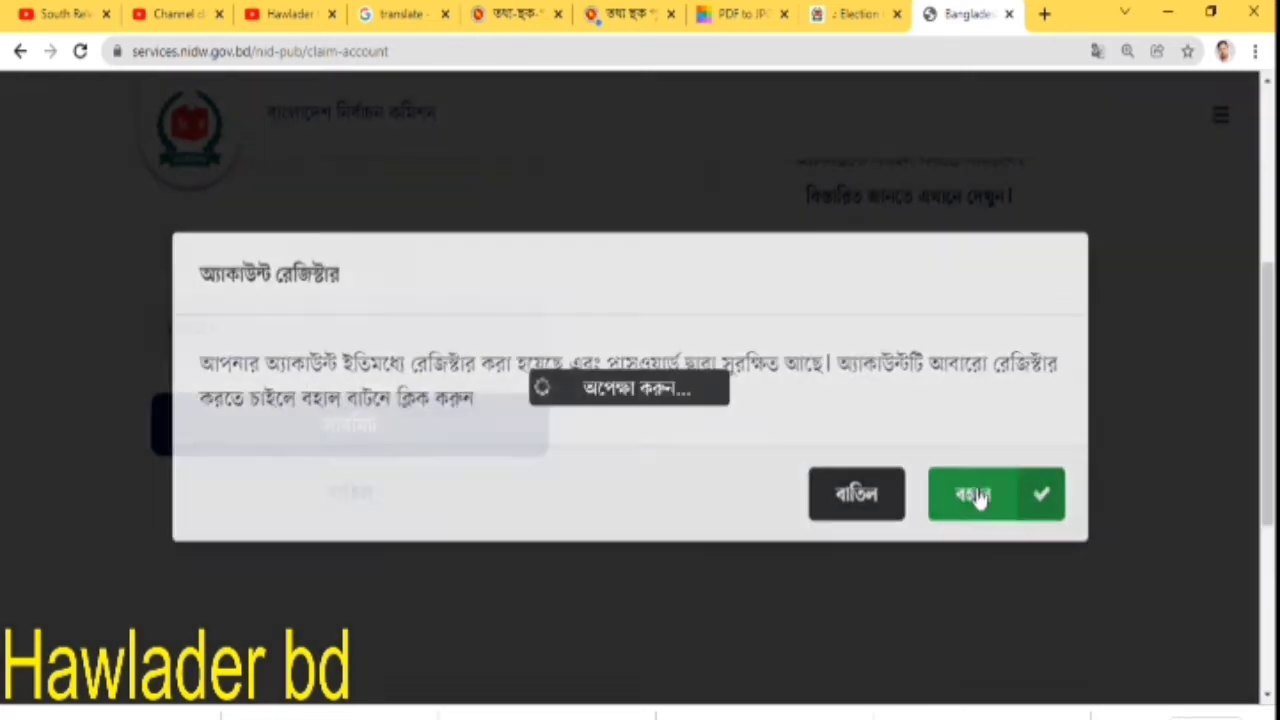
{"action": "scroll", "coordinate": [457, 410], "scroll_direction": "down", "scroll_amount": 3}
{"action": "scroll", "coordinate": [408, 354], "scroll_direction": "up", "scroll_amount": 3}
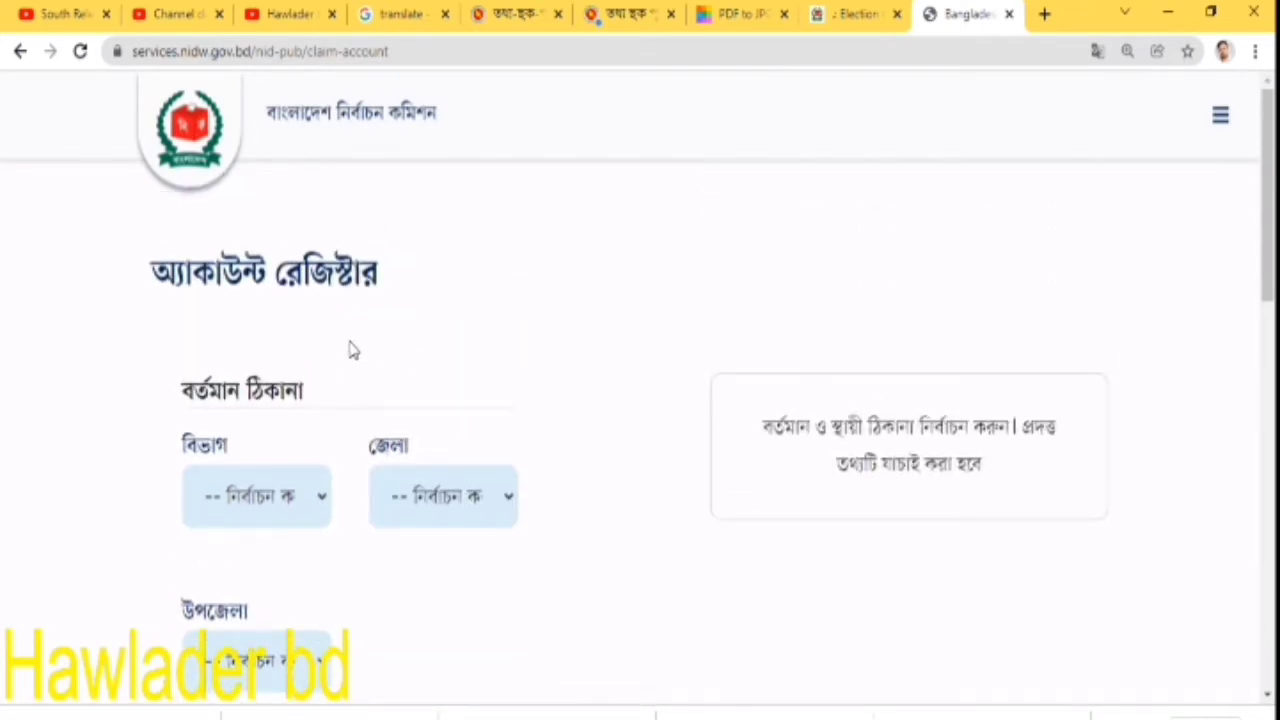
{"action": "left_click", "coordinate": [265, 477]}
{"action": "left_click", "coordinate": [258, 318]}
{"action": "left_click", "coordinate": [457, 522]}
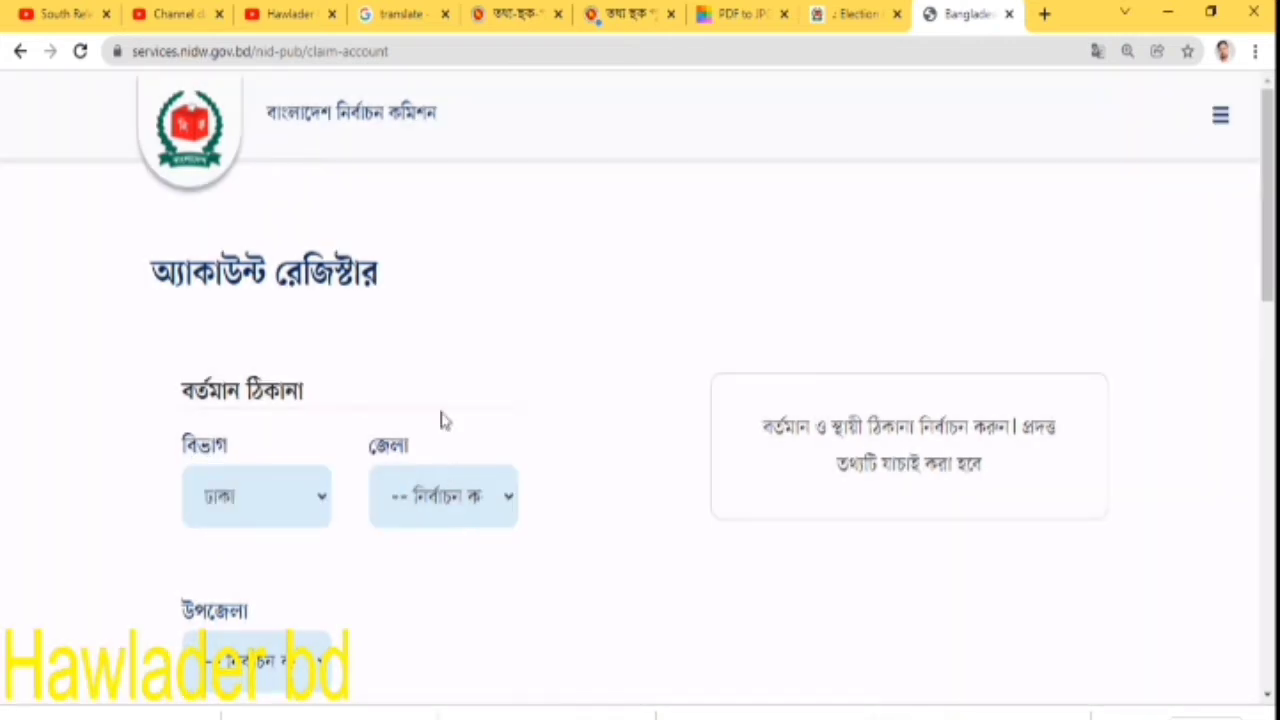
{"action": "left_click", "coordinate": [447, 216]}
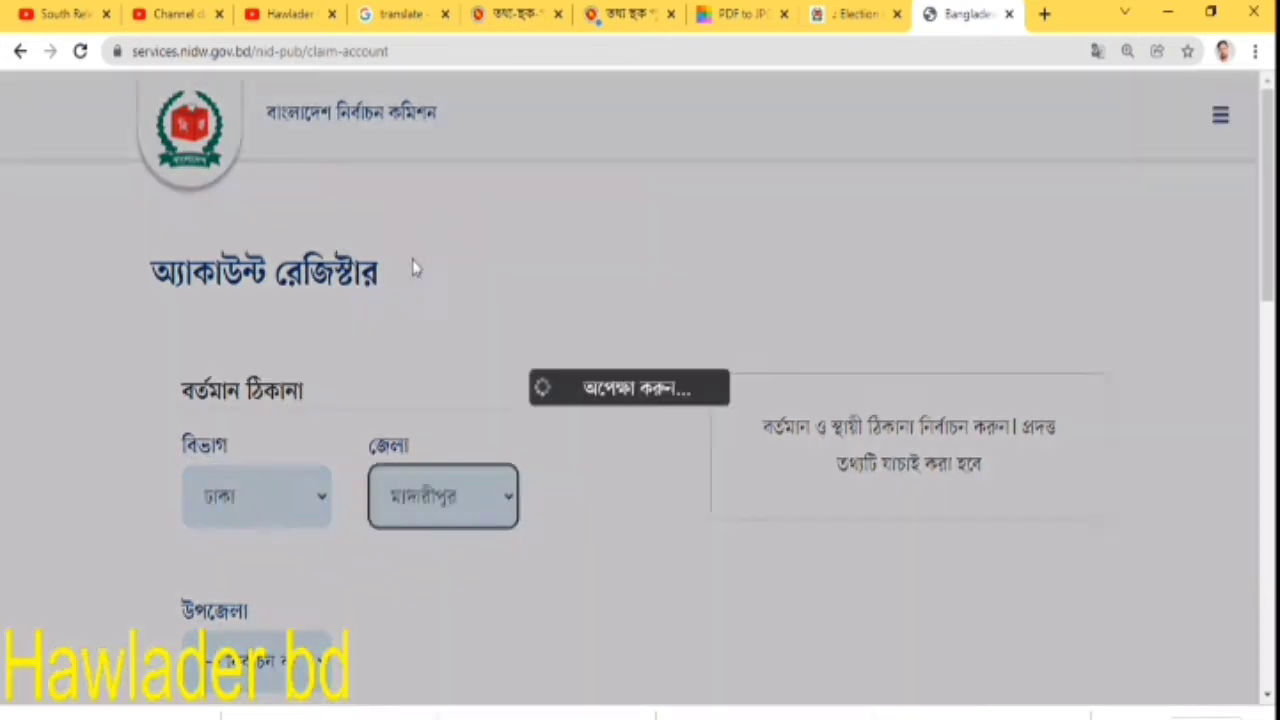
{"action": "scroll", "coordinate": [346, 428], "scroll_direction": "down", "scroll_amount": 2}
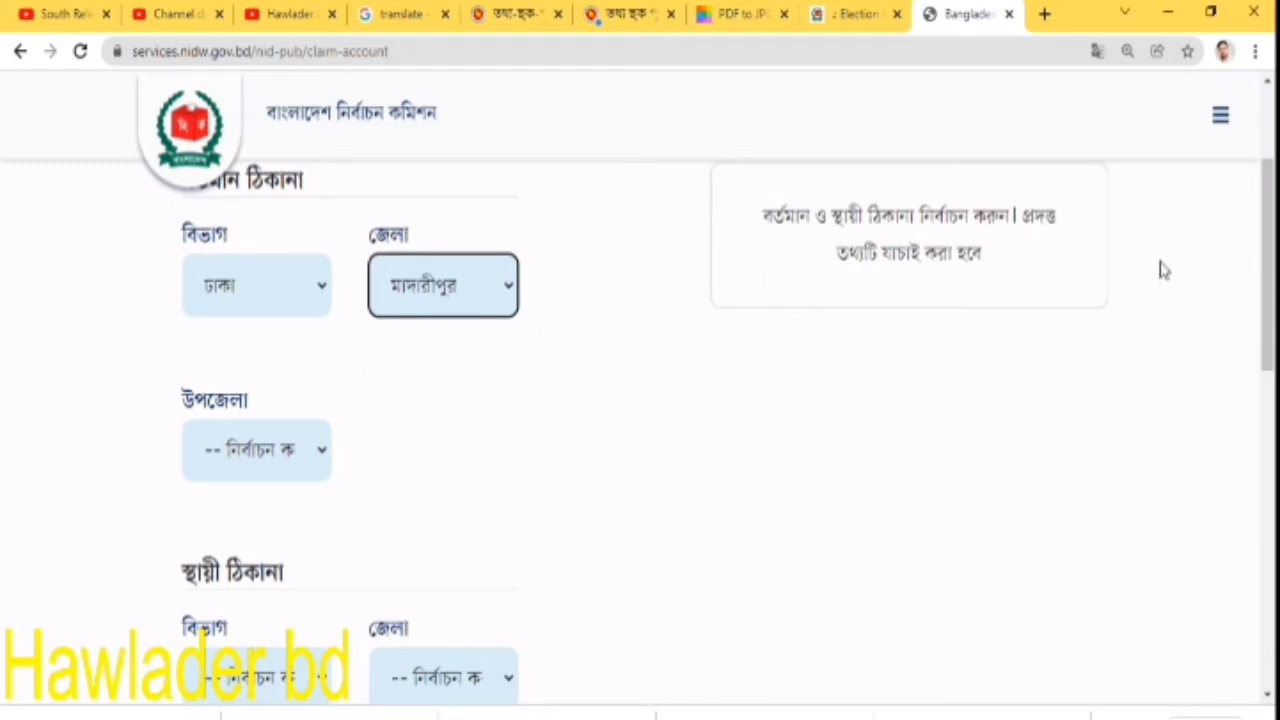
{"action": "left_click", "coordinate": [290, 449]}
{"action": "left_click", "coordinate": [274, 556]}
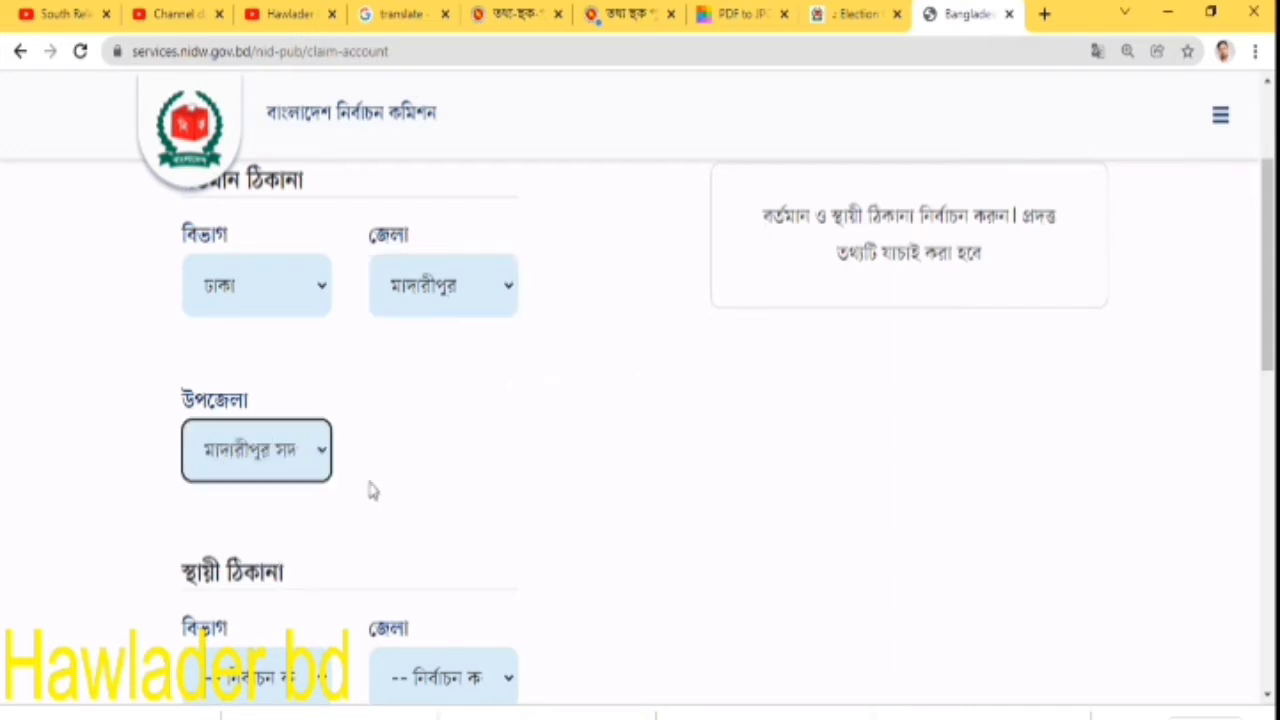
Set the permanent address to ঢাকা, মাদারীপুর, মাদারীপুর সদর and continue.
{"action": "scroll", "coordinate": [420, 470], "scroll_direction": "down", "scroll_amount": 2}
{"action": "left_click", "coordinate": [288, 480]}
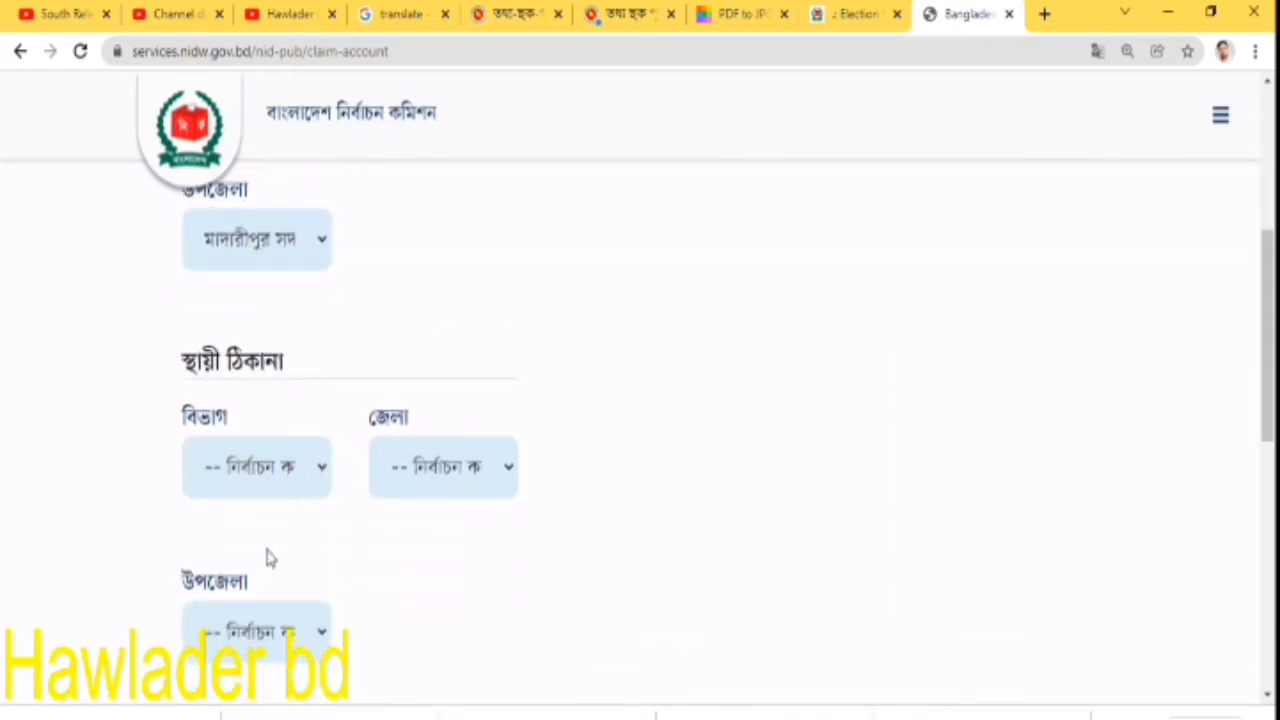
{"action": "left_click", "coordinate": [280, 552]}
{"action": "left_click", "coordinate": [470, 472]}
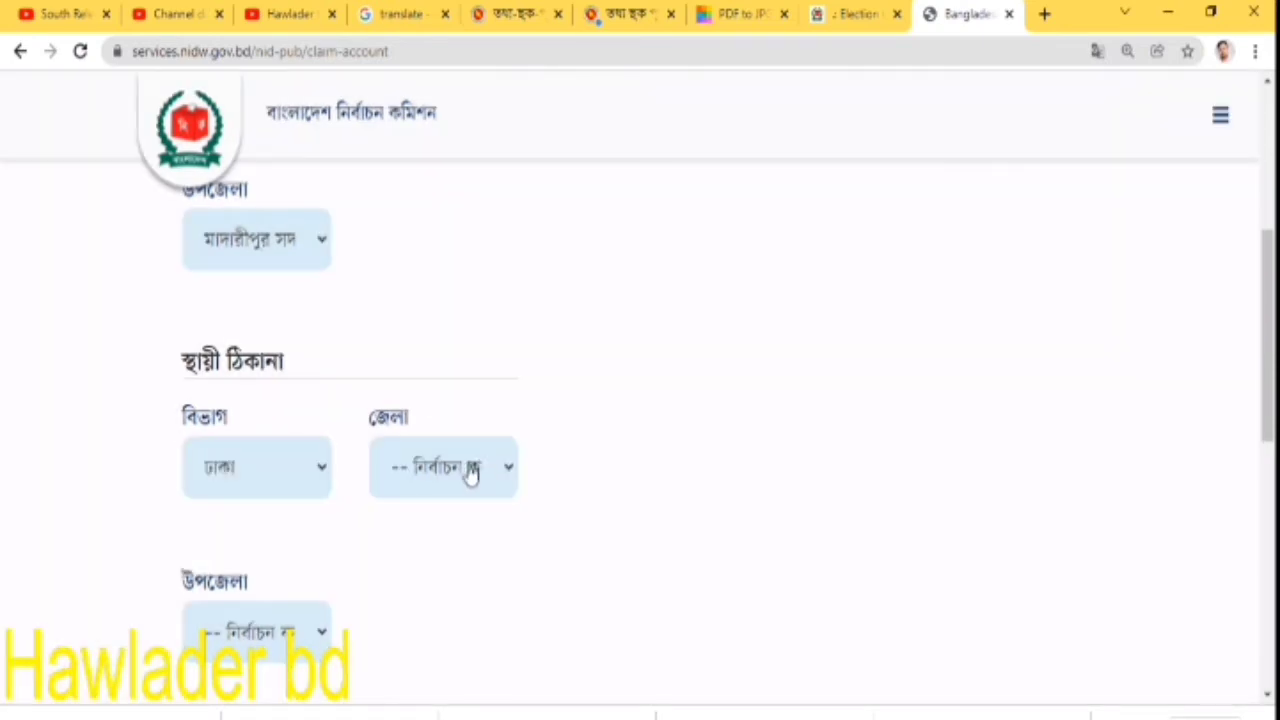
{"action": "left_click", "coordinate": [443, 206]}
{"action": "scroll", "coordinate": [352, 385], "scroll_direction": "down", "scroll_amount": 2}
{"action": "left_click", "coordinate": [284, 426]}
{"action": "left_click", "coordinate": [284, 531]}
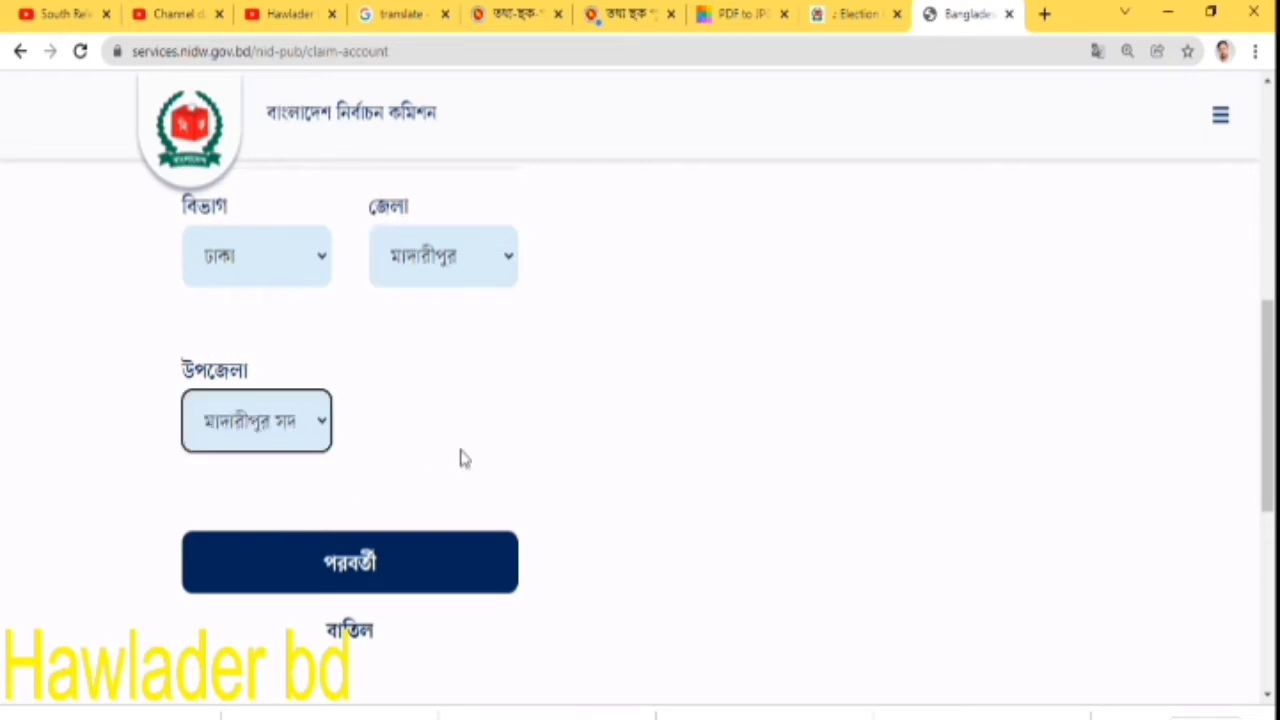
{"action": "scroll", "coordinate": [463, 450], "scroll_direction": "down", "scroll_amount": 2}
{"action": "left_click", "coordinate": [376, 370]}
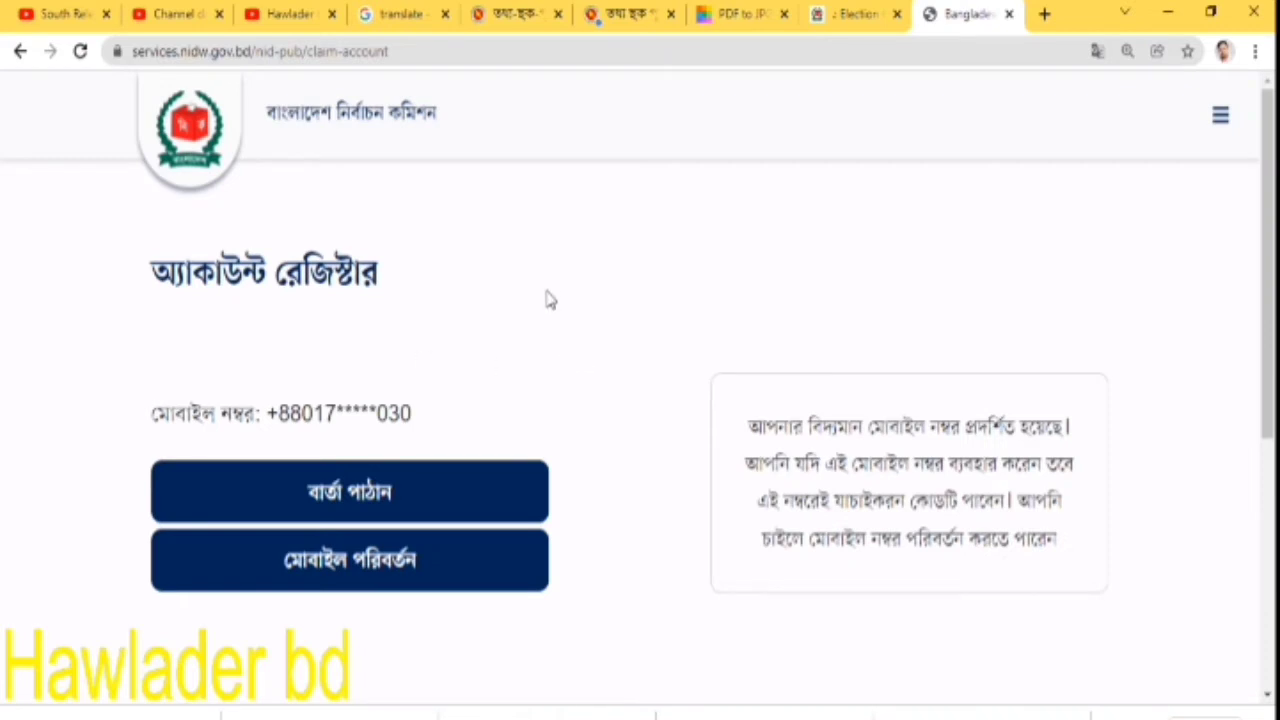
Send an SMS code to the registered mobile and submit the received six-digit verification code.
{"action": "scroll", "coordinate": [545, 314], "scroll_direction": "down", "scroll_amount": 1}
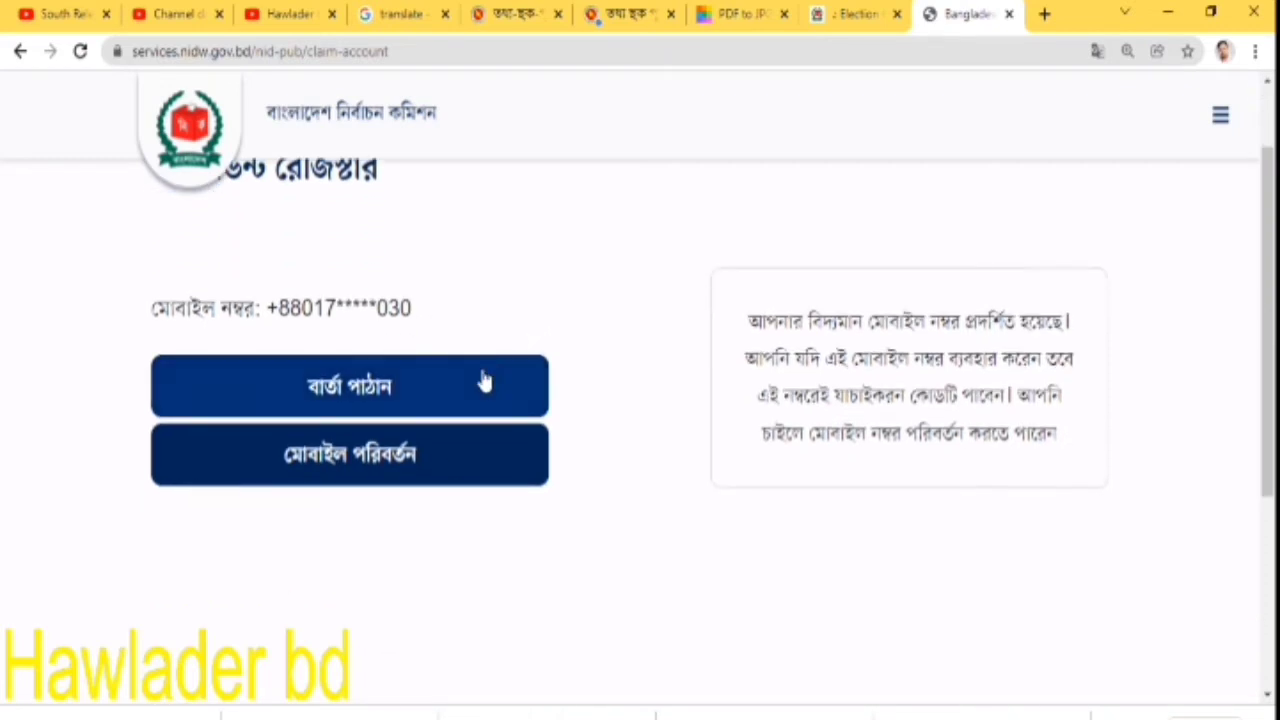
{"action": "left_click", "coordinate": [429, 391]}
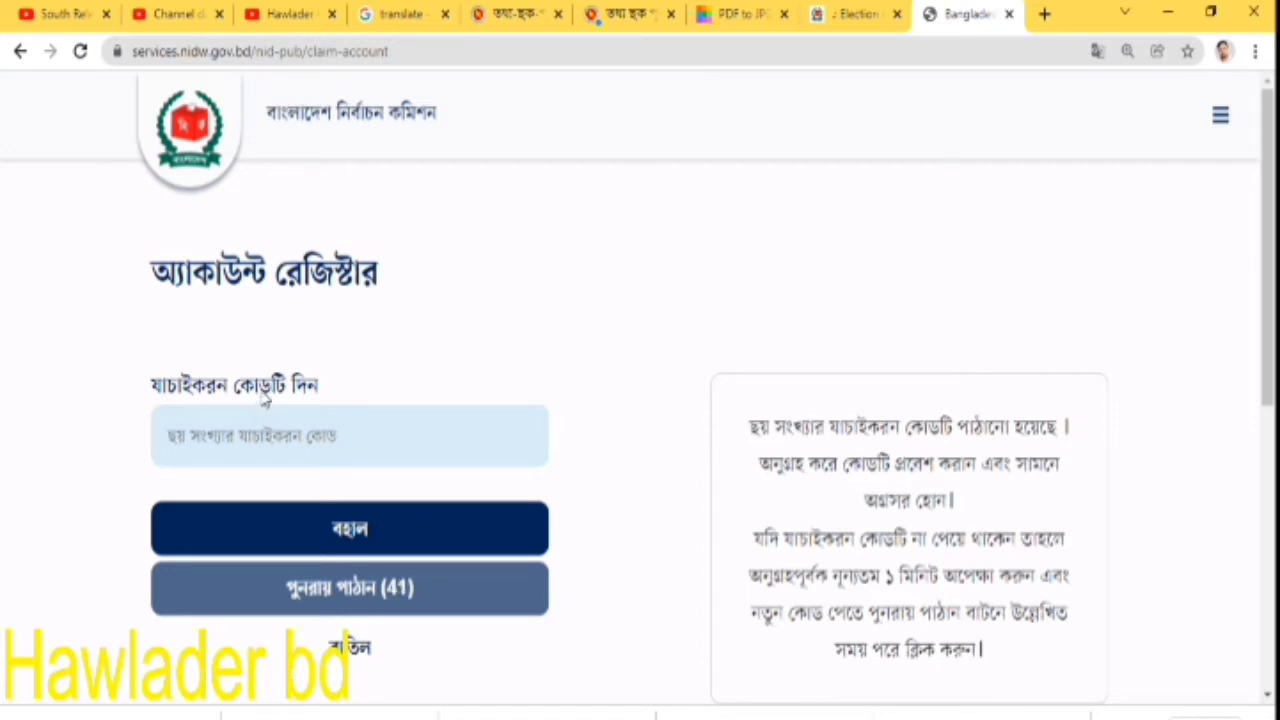
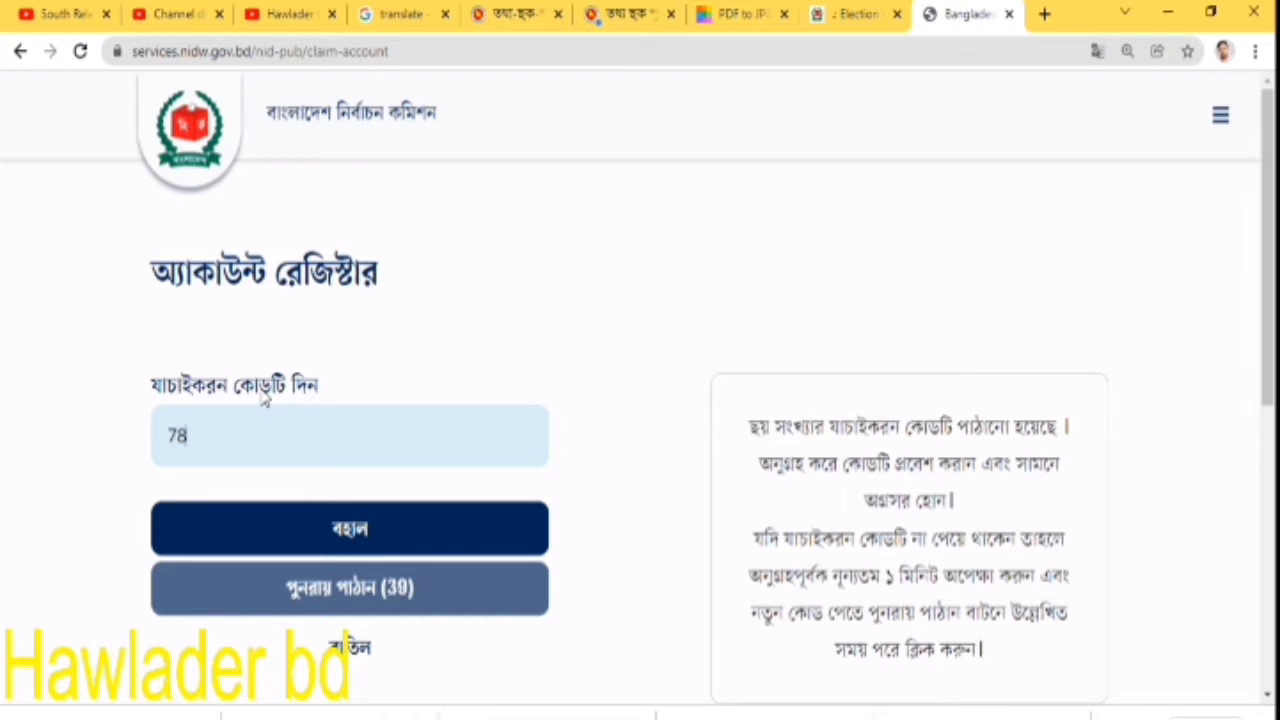
{"action": "left_click", "coordinate": [343, 530]}
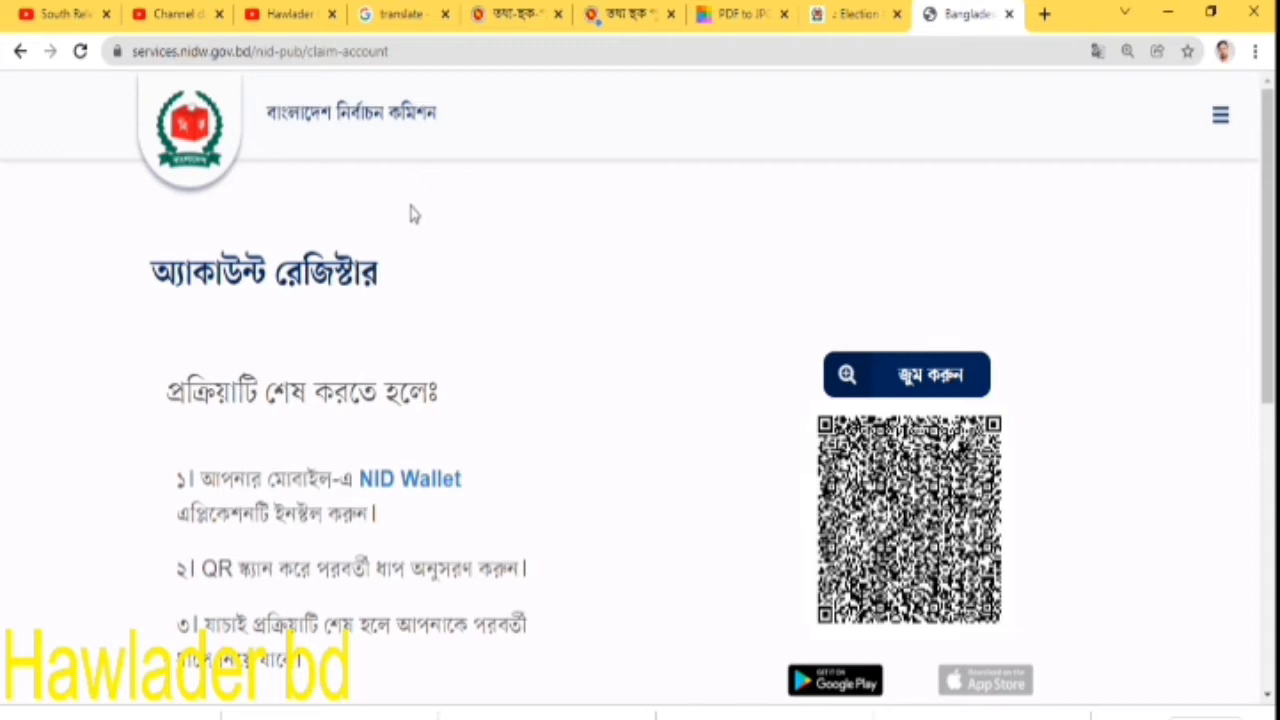
{"action": "scroll", "coordinate": [528, 418], "scroll_direction": "down", "scroll_amount": 1}
{"action": "scroll", "coordinate": [528, 418], "scroll_direction": "down", "scroll_amount": 2}
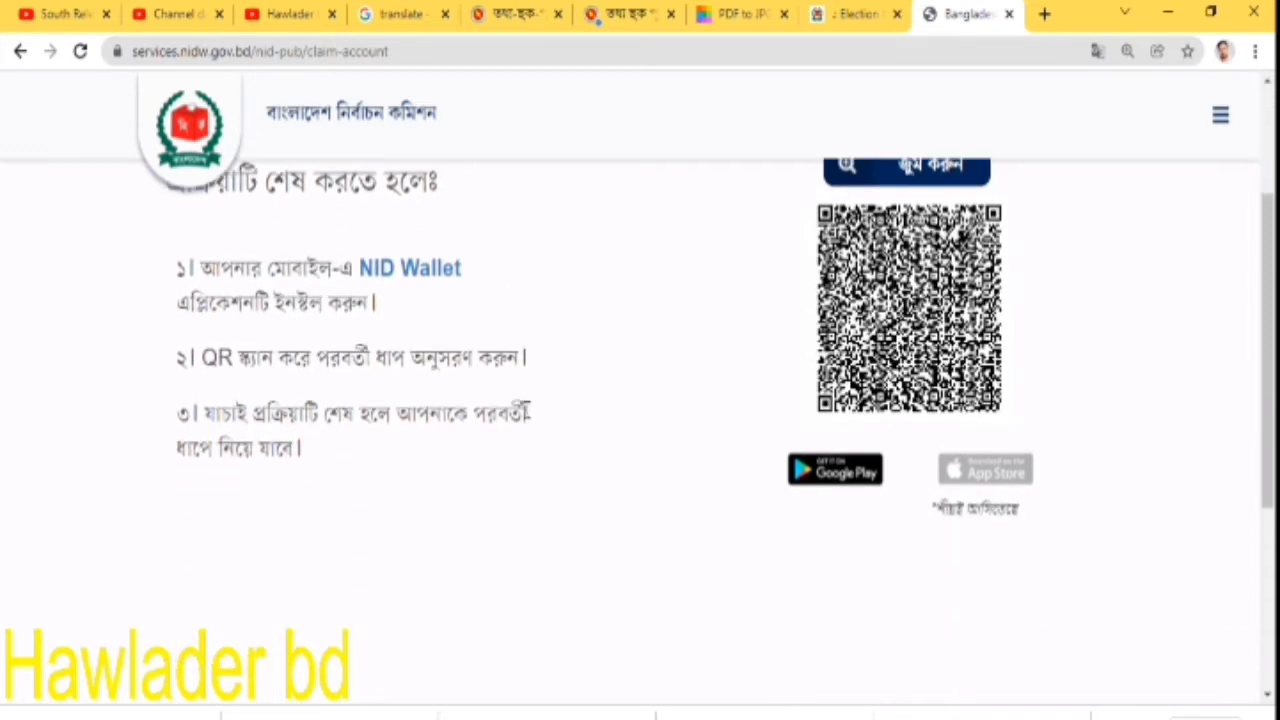
{"action": "scroll", "coordinate": [528, 418], "scroll_direction": "up", "scroll_amount": 2}
{"action": "scroll", "coordinate": [528, 418], "scroll_direction": "up", "scroll_amount": 1}
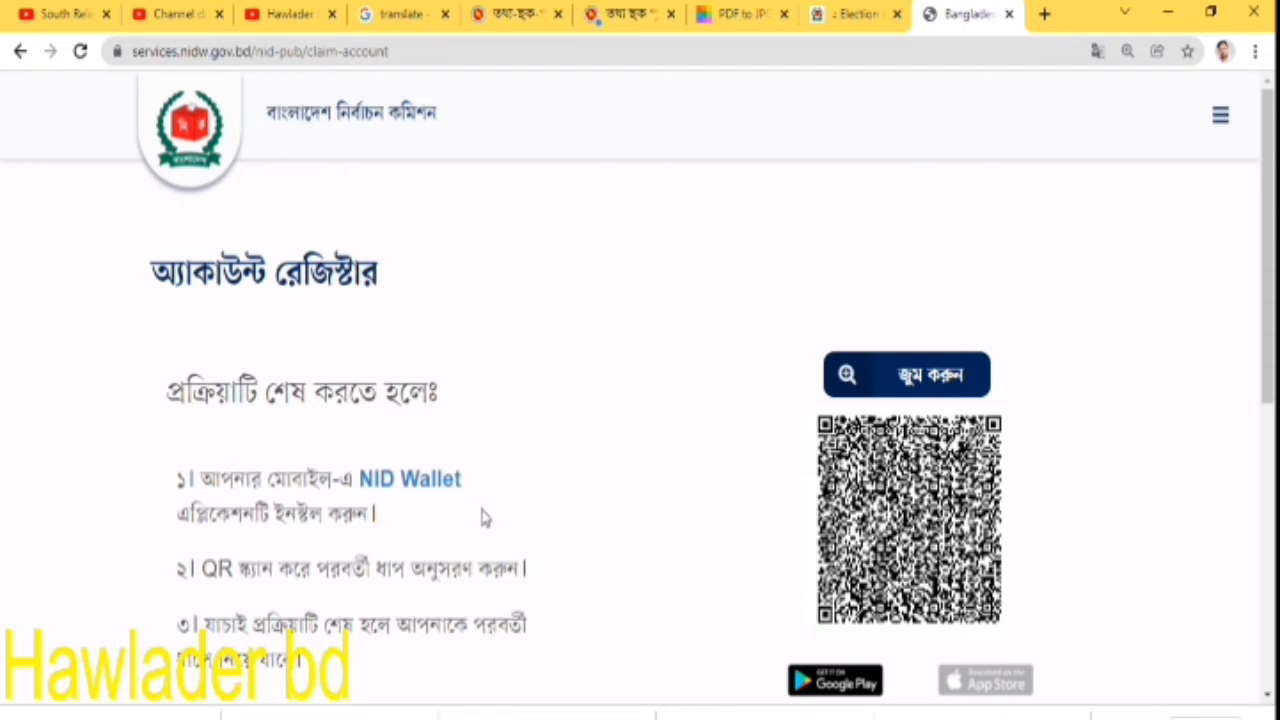
{"action": "scroll", "coordinate": [482, 515], "scroll_direction": "down", "scroll_amount": 2}
{"action": "scroll", "coordinate": [508, 500], "scroll_direction": "up", "scroll_amount": 2}
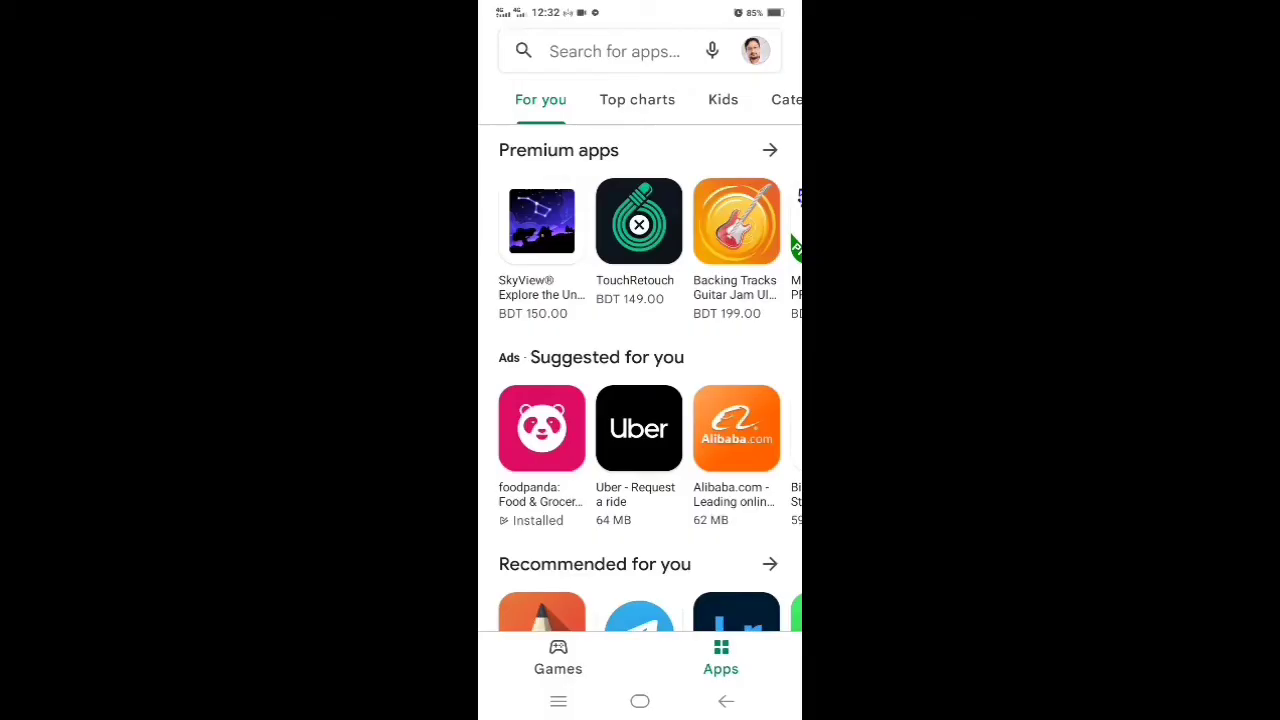
Find NID Wallet in the Play Store by searching 'nid', launch it, and confirm the face scan.
{"action": "left_click", "coordinate": [726, 700]}
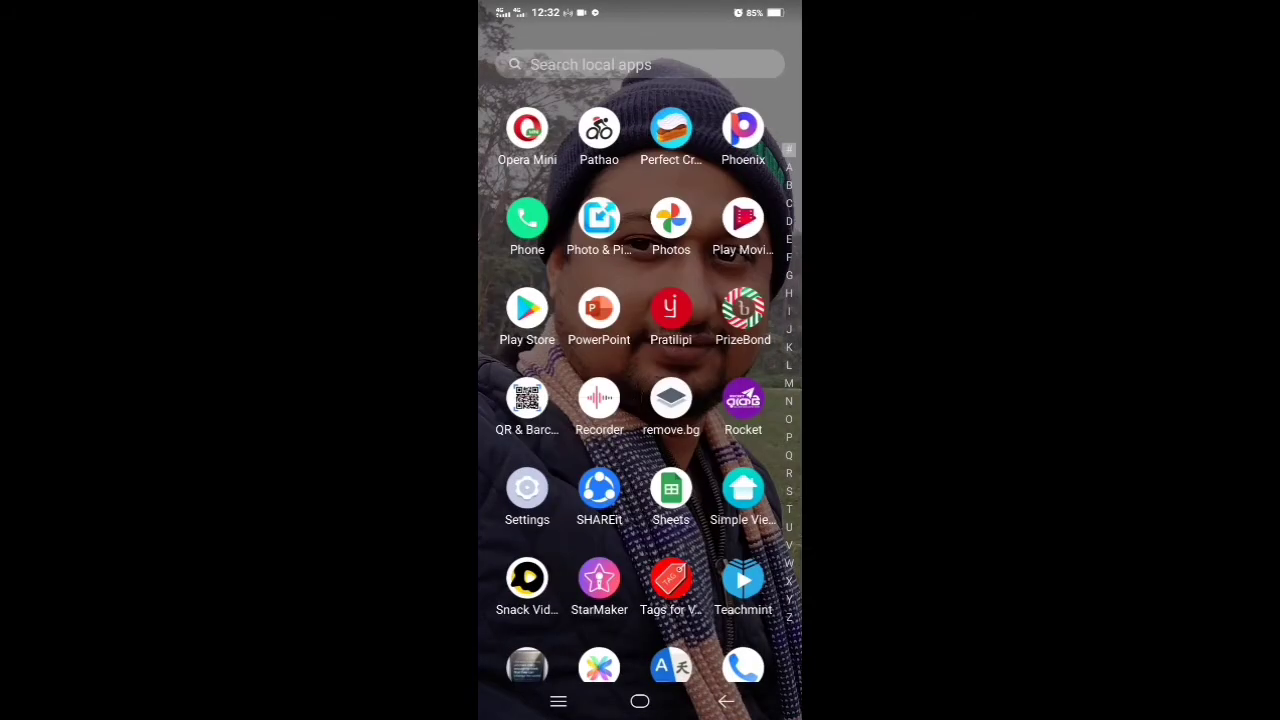
{"action": "left_click", "coordinate": [527, 308]}
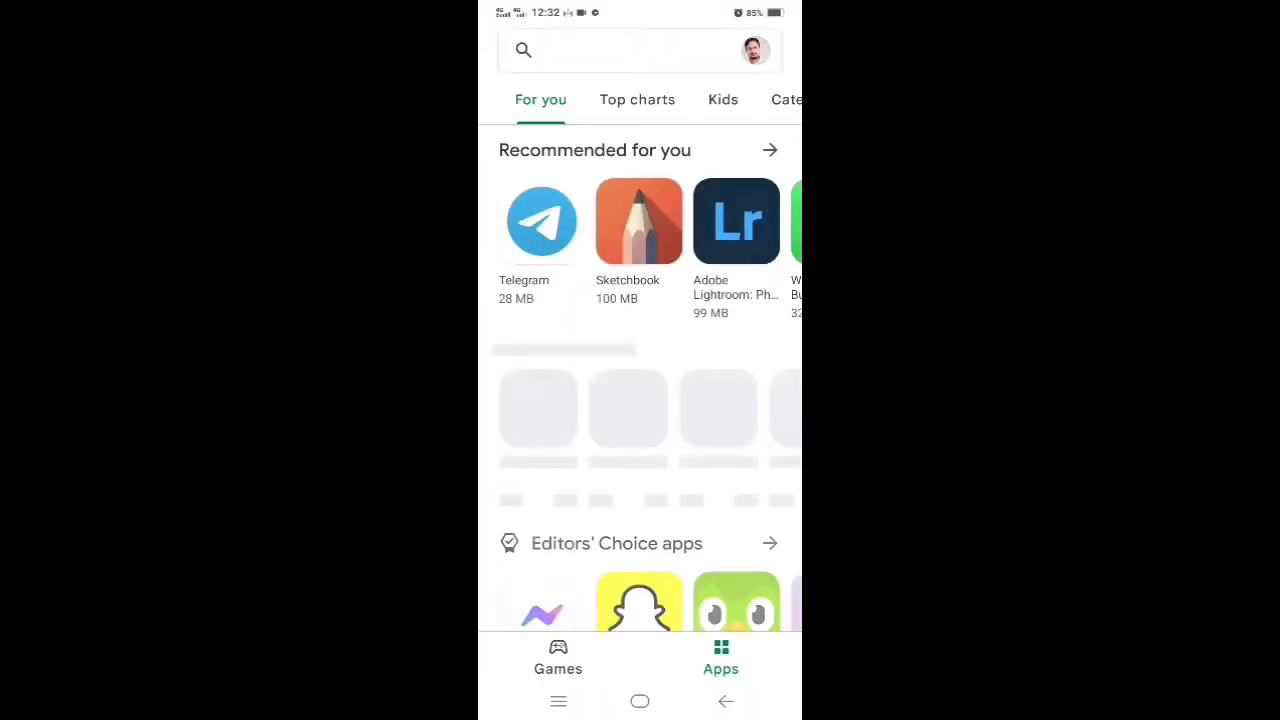
{"action": "left_click", "coordinate": [620, 51]}
{"action": "type", "text": "nid"}
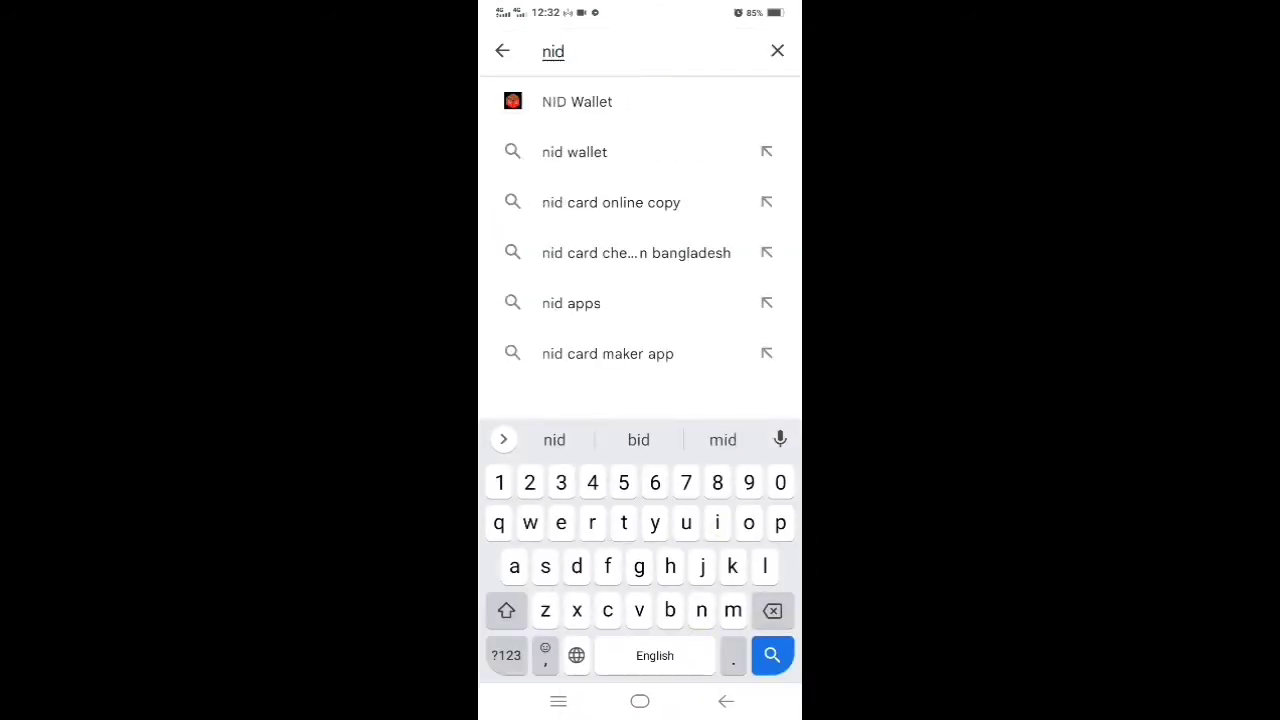
{"action": "left_click", "coordinate": [666, 102]}
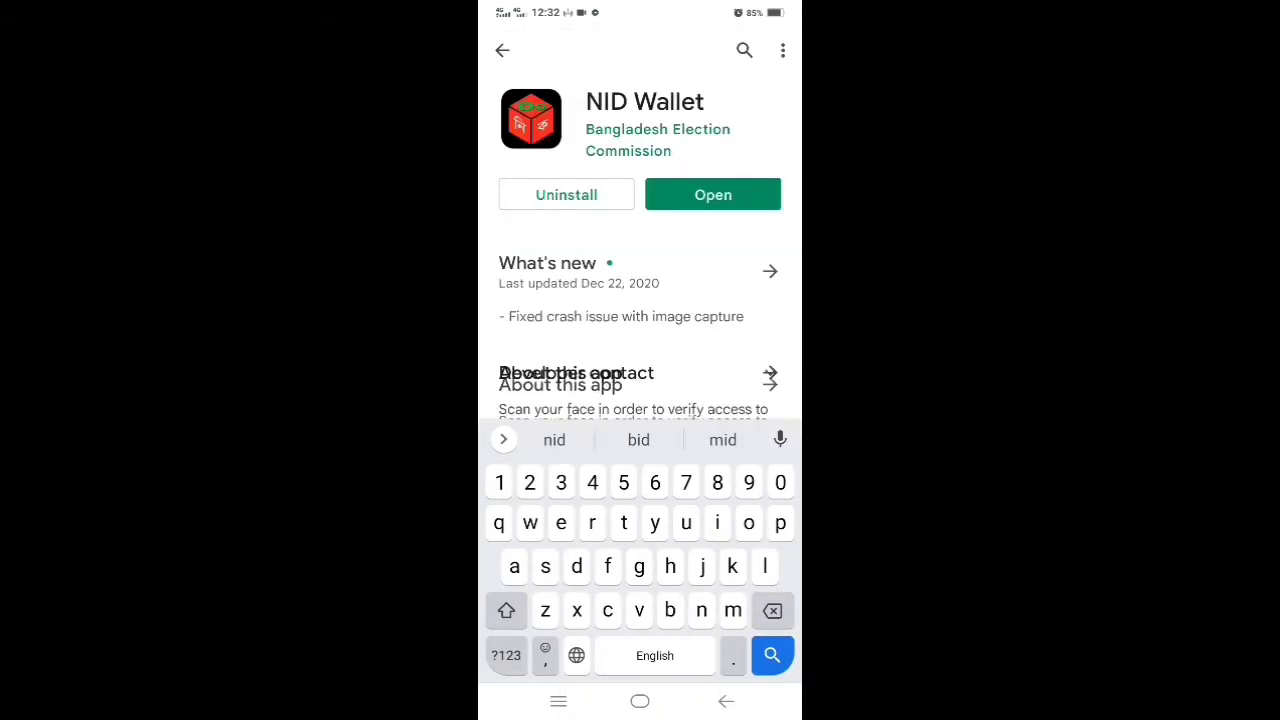
{"action": "left_click", "coordinate": [718, 198]}
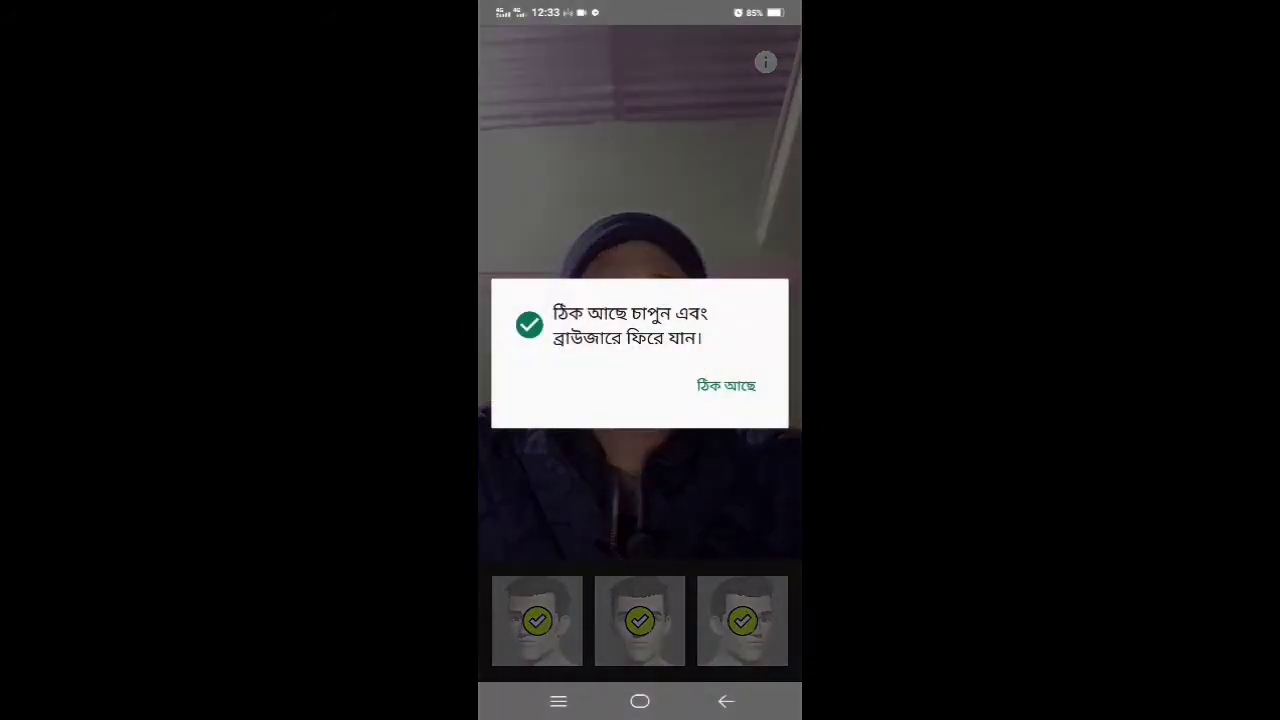
{"action": "left_click", "coordinate": [733, 384]}
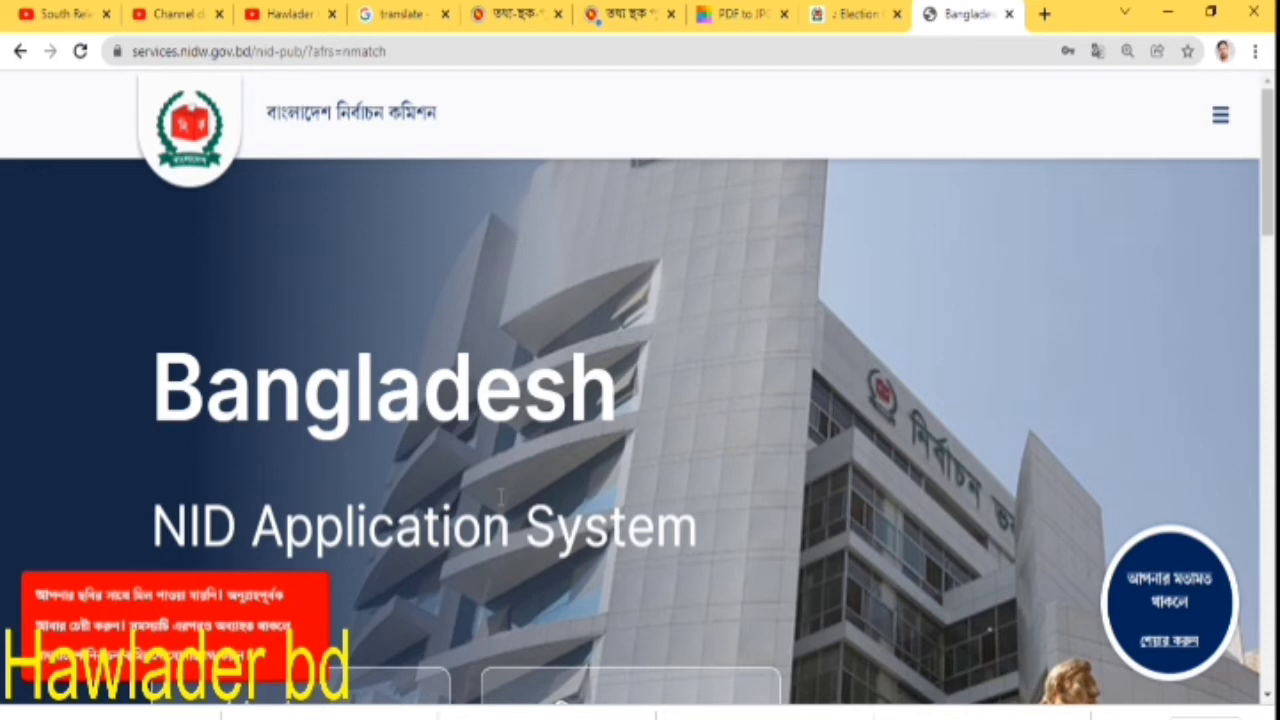
Scroll down to the login form and start entering the captcha code.
{"action": "scroll", "coordinate": [361, 455], "scroll_direction": "down", "scroll_amount": 7}
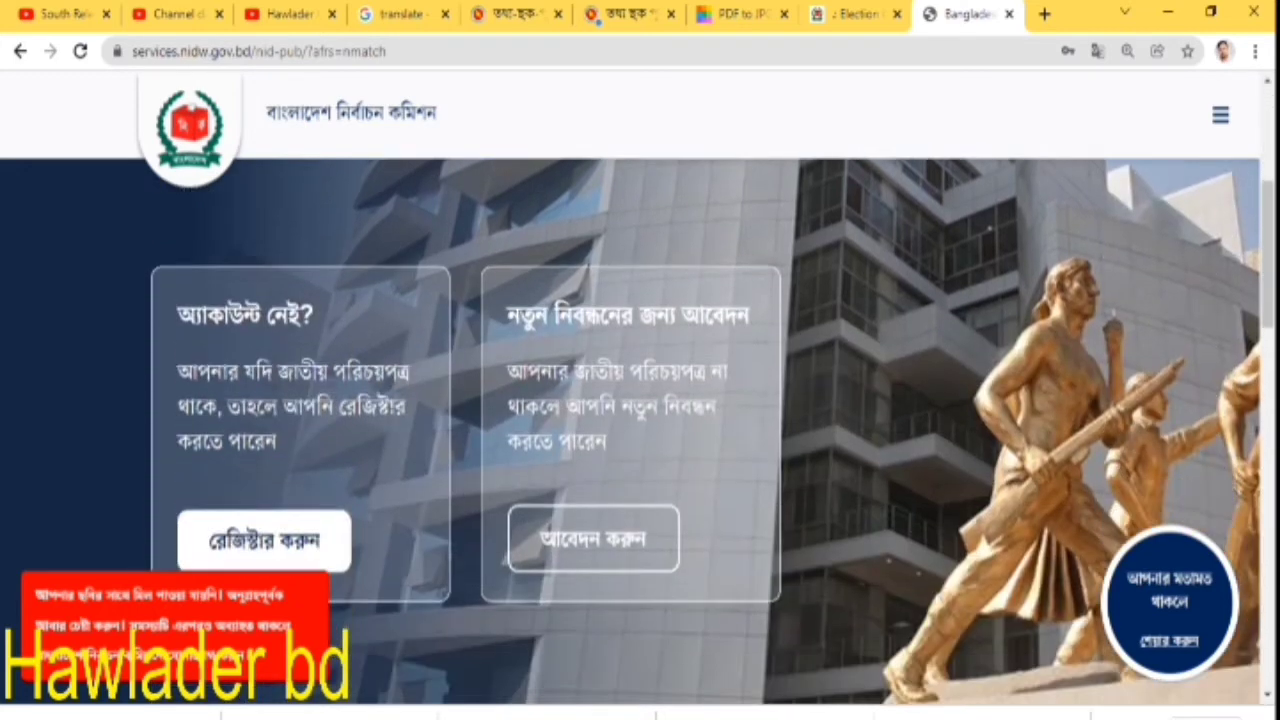
{"action": "scroll", "coordinate": [390, 427], "scroll_direction": "down", "scroll_amount": 5}
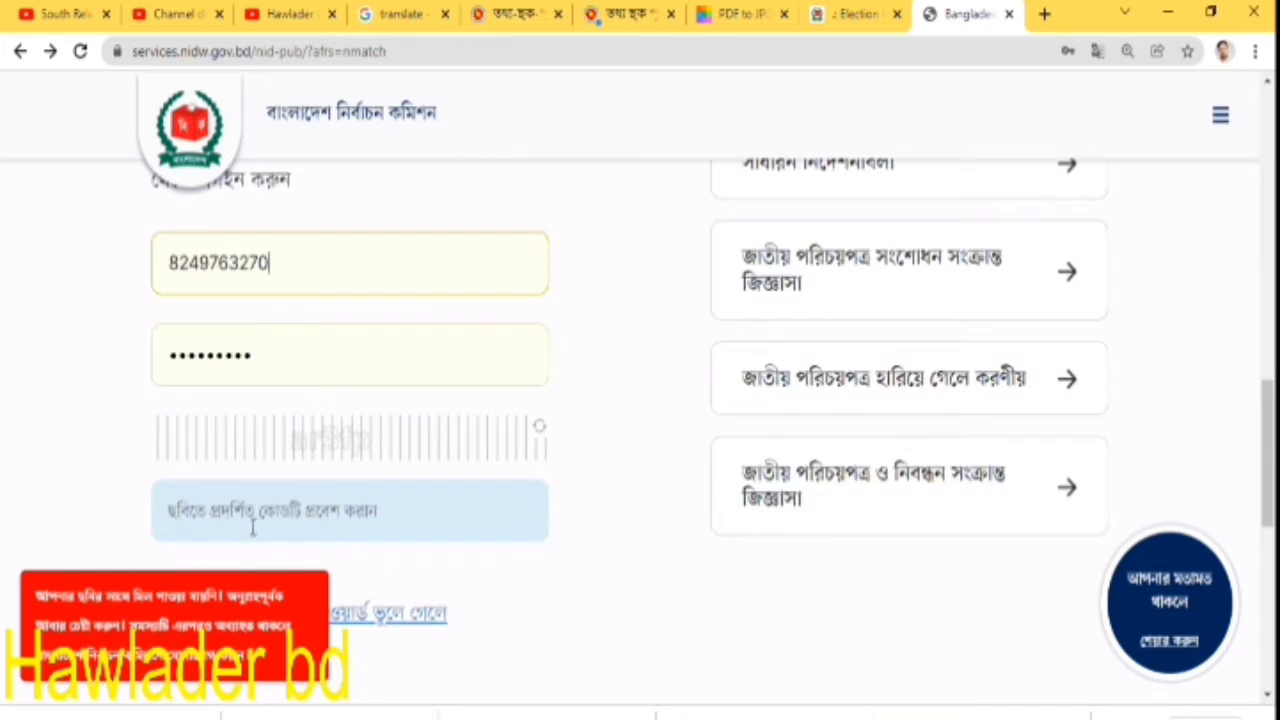
{"action": "scroll", "coordinate": [518, 515], "scroll_direction": "down", "scroll_amount": 1}
{"action": "left_click", "coordinate": [318, 393]}
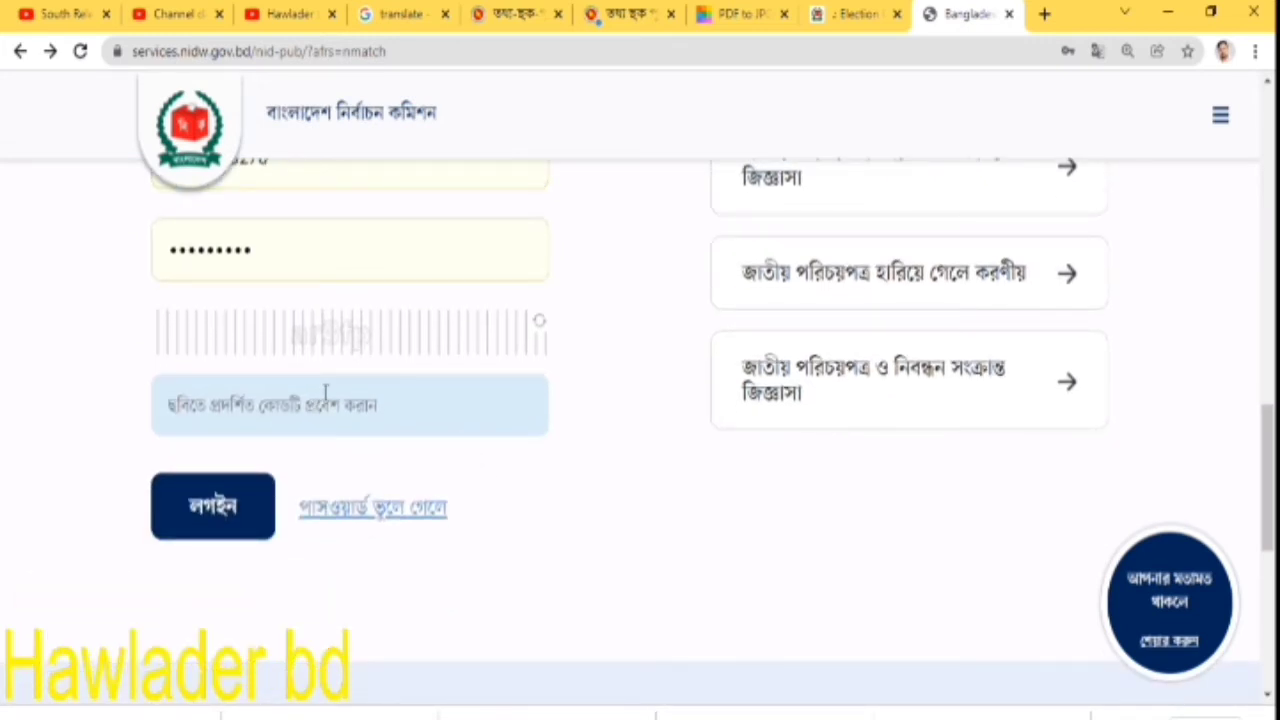
{"action": "type", "text": "a"}
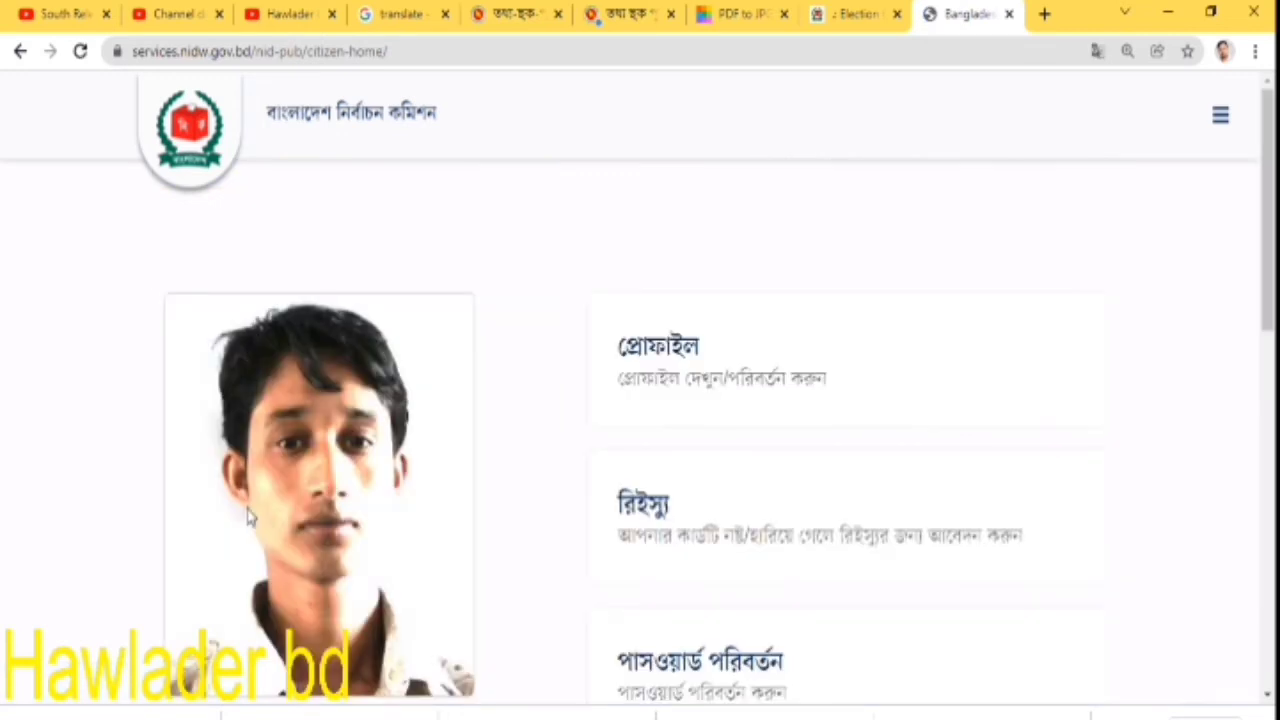
Review the detailed profile page, then return to the citizen home page.
{"action": "scroll", "coordinate": [1005, 376], "scroll_direction": "down", "scroll_amount": 2}
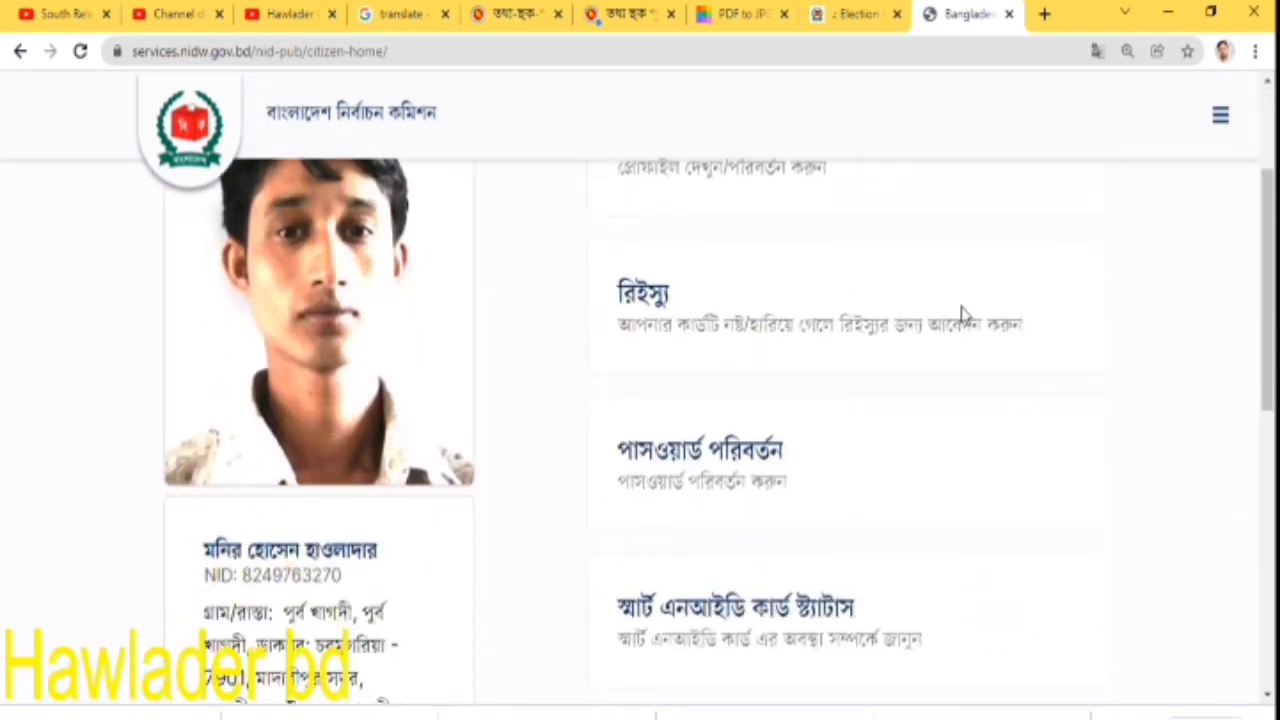
{"action": "scroll", "coordinate": [962, 314], "scroll_direction": "down", "scroll_amount": 2}
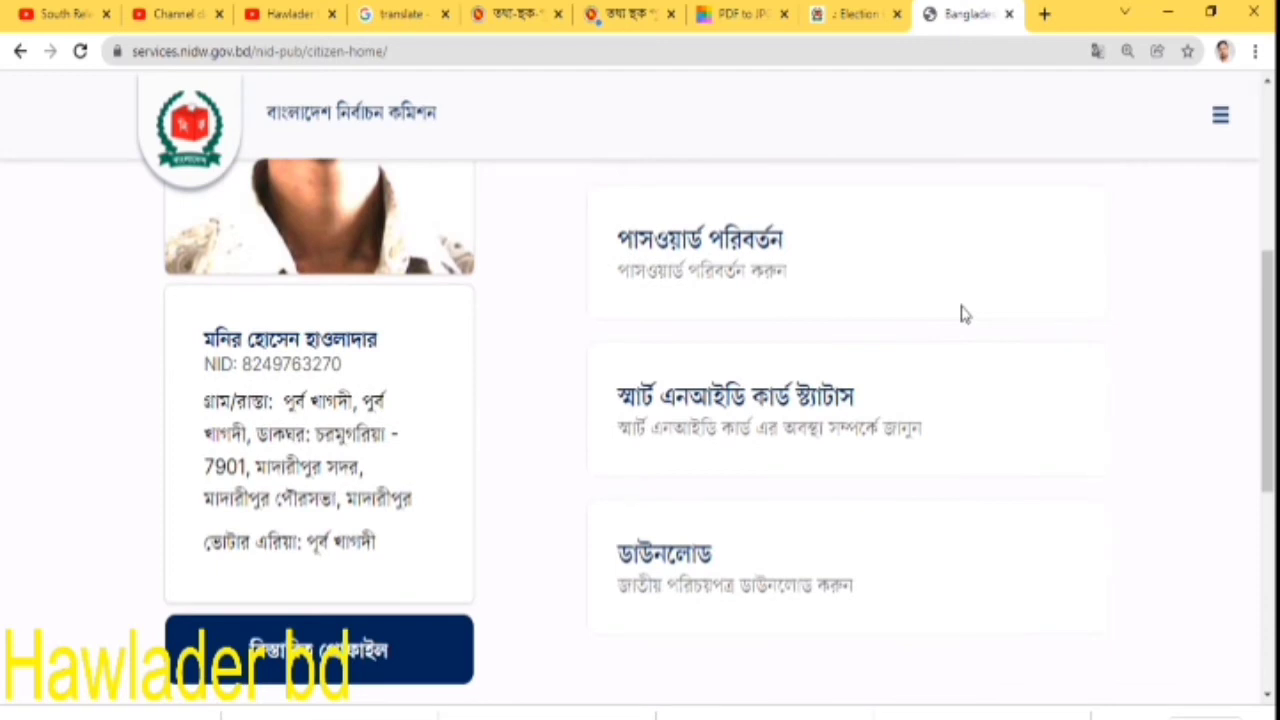
{"action": "scroll", "coordinate": [962, 314], "scroll_direction": "down", "scroll_amount": 3}
{"action": "scroll", "coordinate": [958, 310], "scroll_direction": "up", "scroll_amount": 3}
{"action": "scroll", "coordinate": [960, 310], "scroll_direction": "up", "scroll_amount": 1}
{"action": "scroll", "coordinate": [11, 379], "scroll_direction": "down", "scroll_amount": 3}
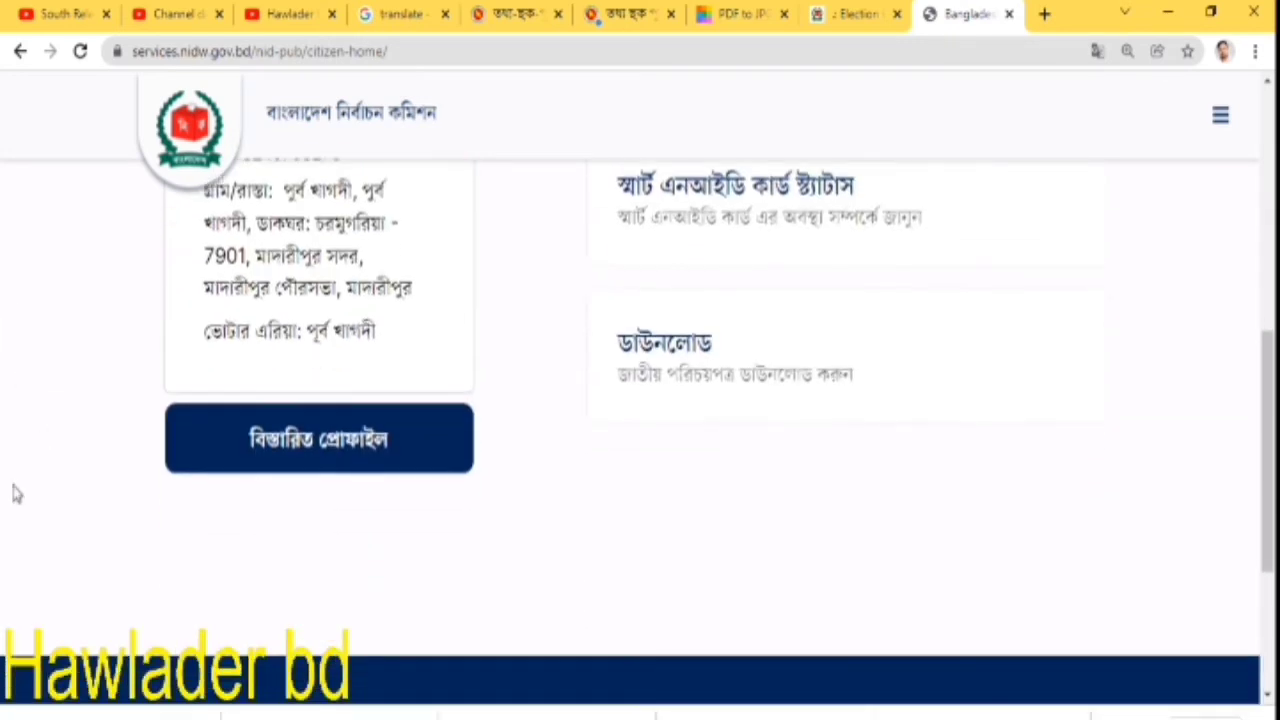
{"action": "left_click", "coordinate": [375, 449]}
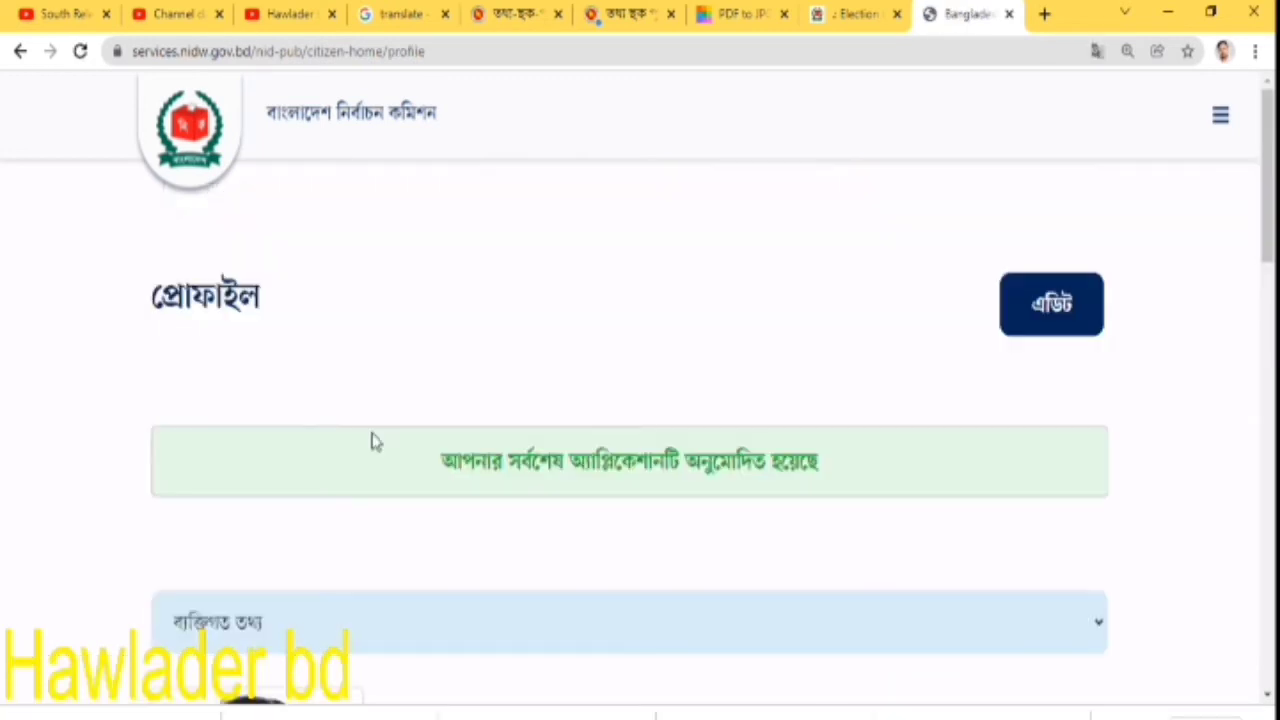
{"action": "scroll", "coordinate": [755, 262], "scroll_direction": "down", "scroll_amount": 10}
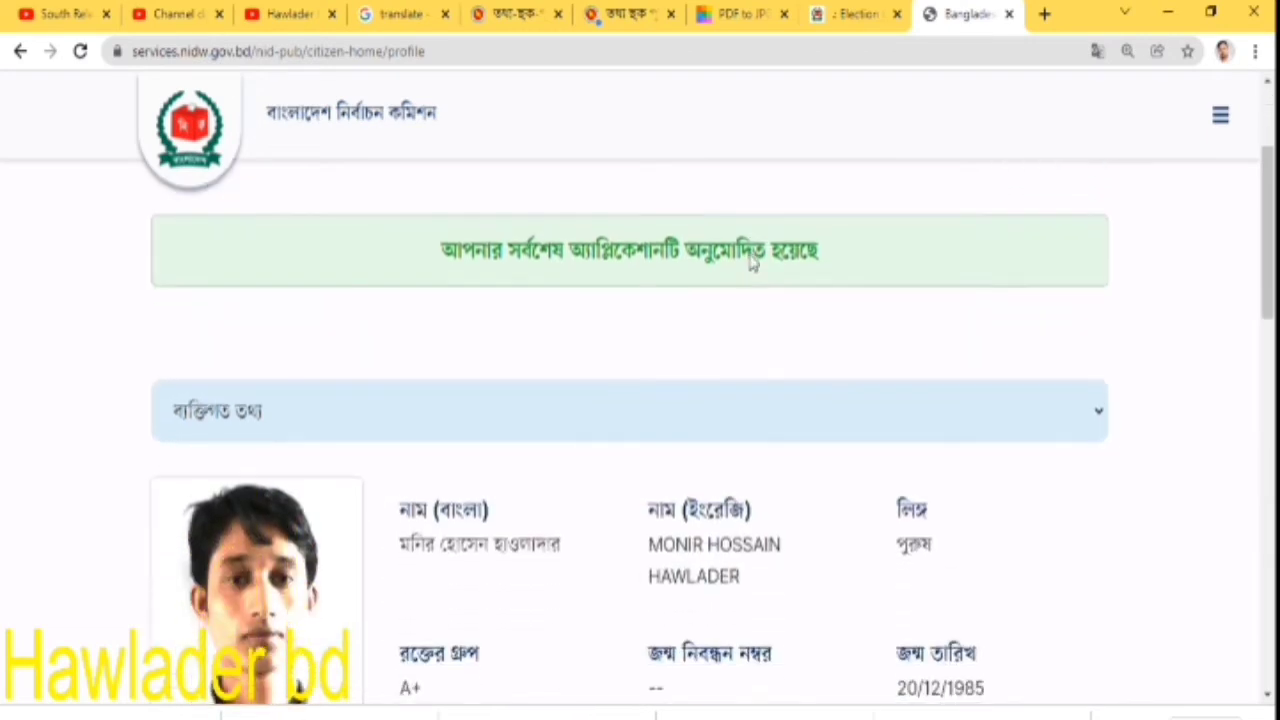
{"action": "scroll", "coordinate": [742, 262], "scroll_direction": "down", "scroll_amount": 6}
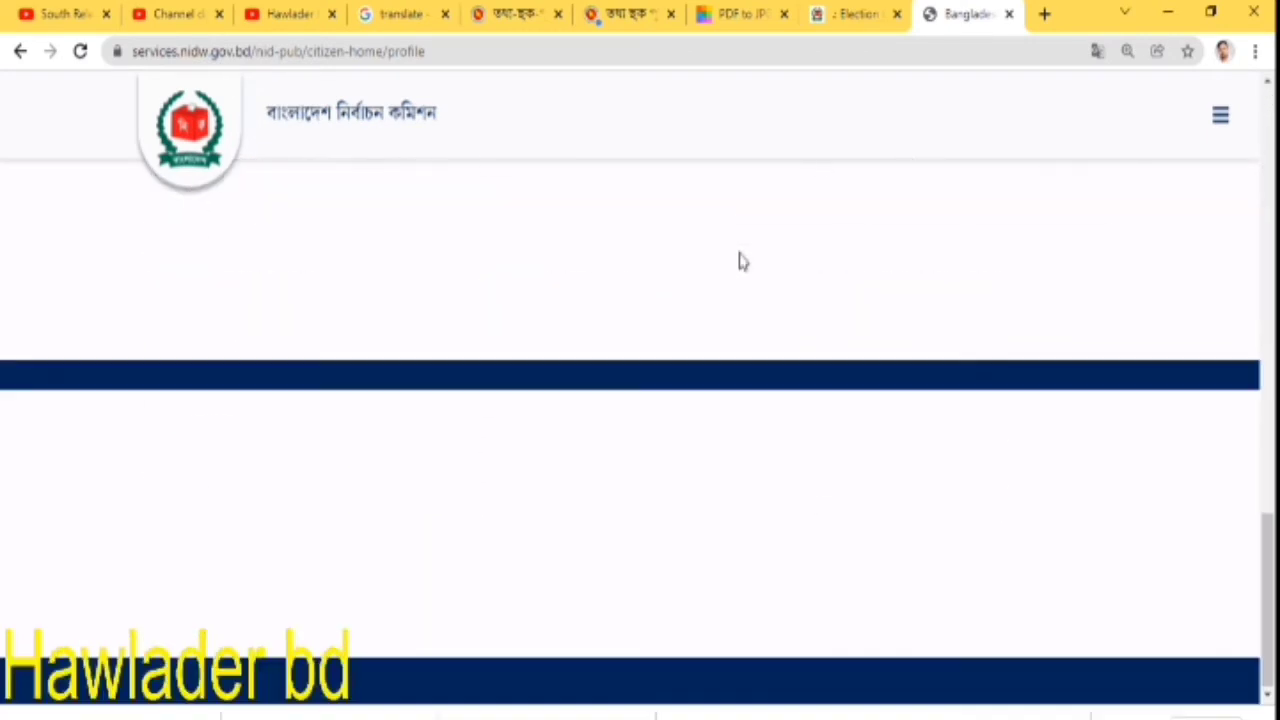
{"action": "scroll", "coordinate": [737, 259], "scroll_direction": "up", "scroll_amount": 5}
{"action": "scroll", "coordinate": [737, 259], "scroll_direction": "up", "scroll_amount": 10}
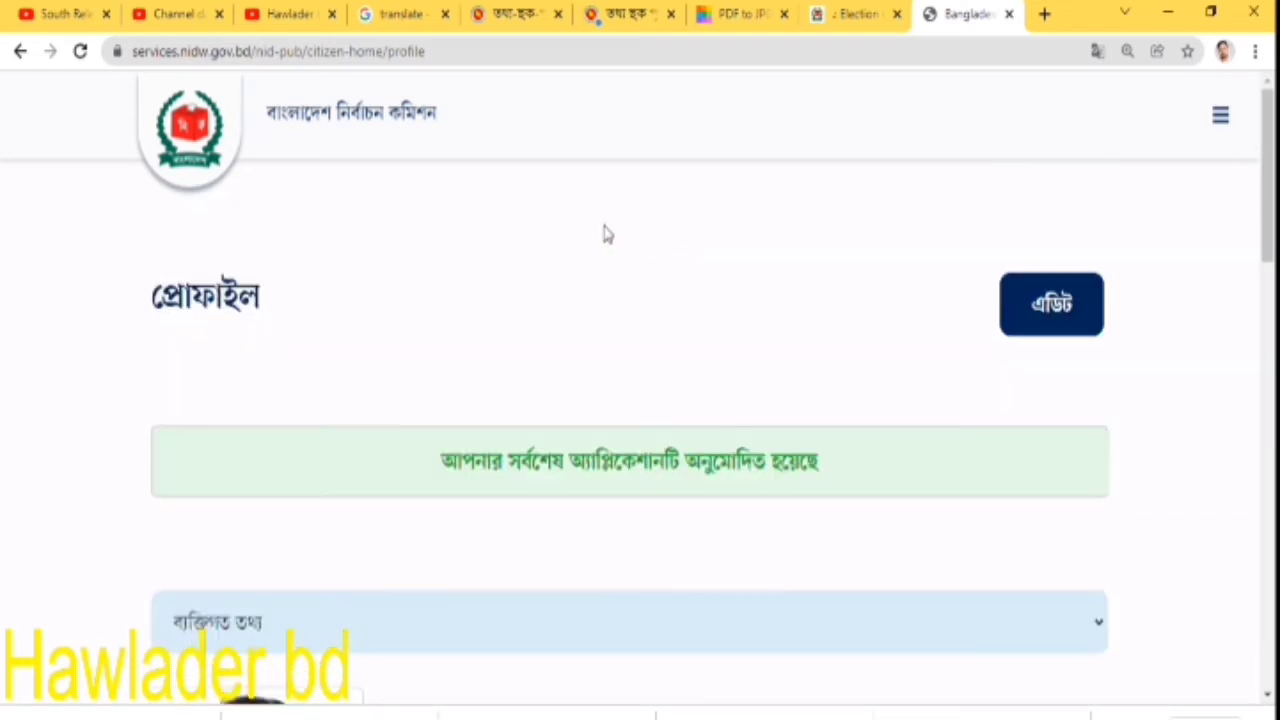
{"action": "left_click", "coordinate": [20, 51]}
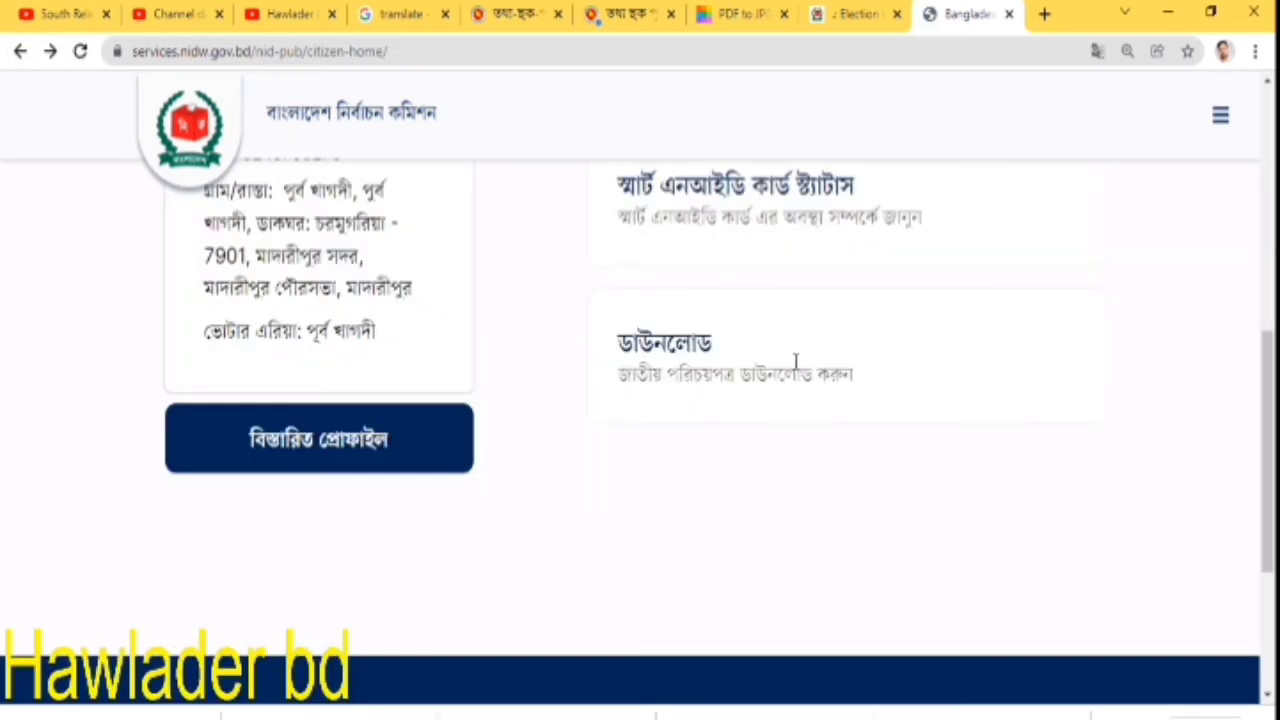
Reopen the profile and choose Edit, bringing up the correction-fee notice.
{"action": "scroll", "coordinate": [602, 289], "scroll_direction": "up", "scroll_amount": 7}
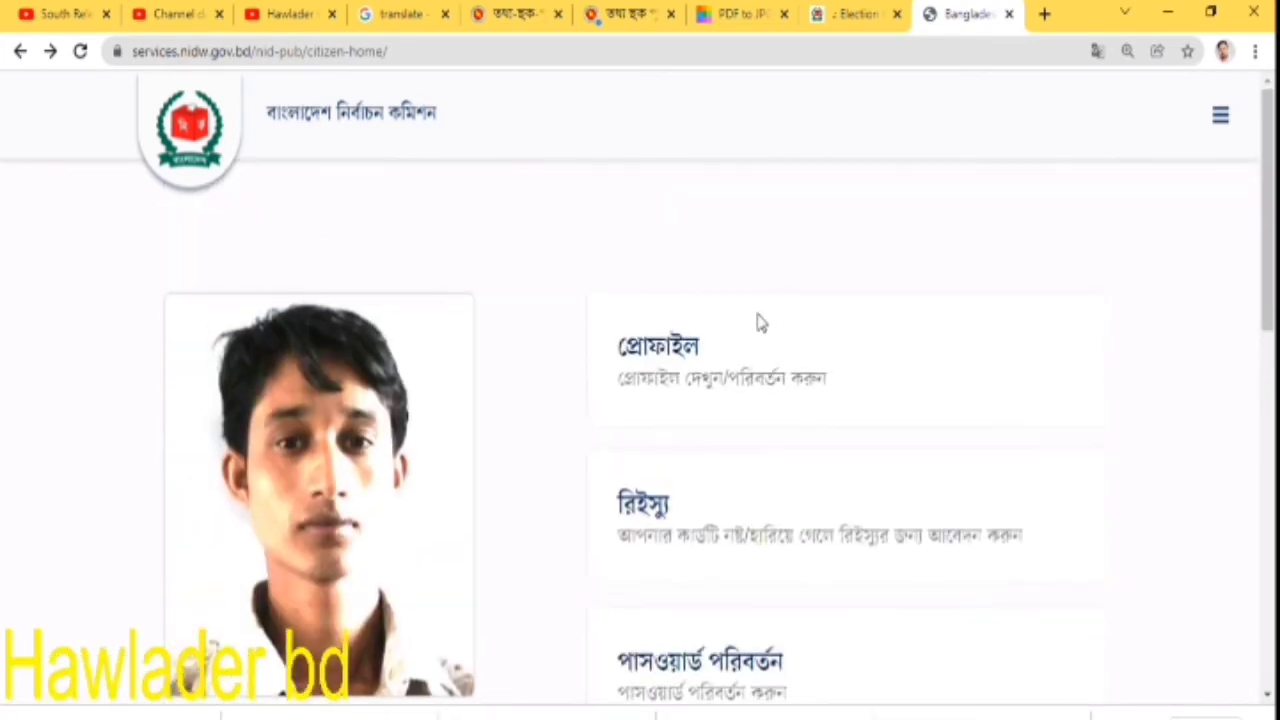
{"action": "left_click", "coordinate": [668, 342]}
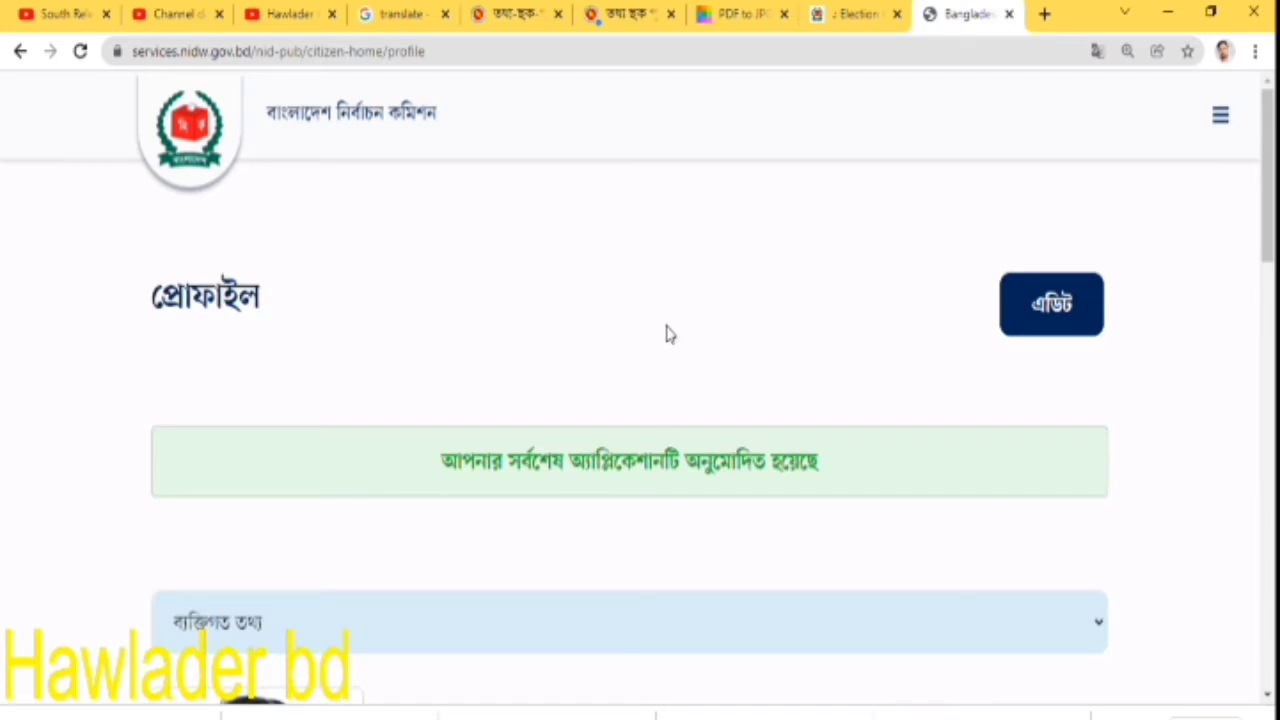
{"action": "scroll", "coordinate": [797, 249], "scroll_direction": "down", "scroll_amount": 5}
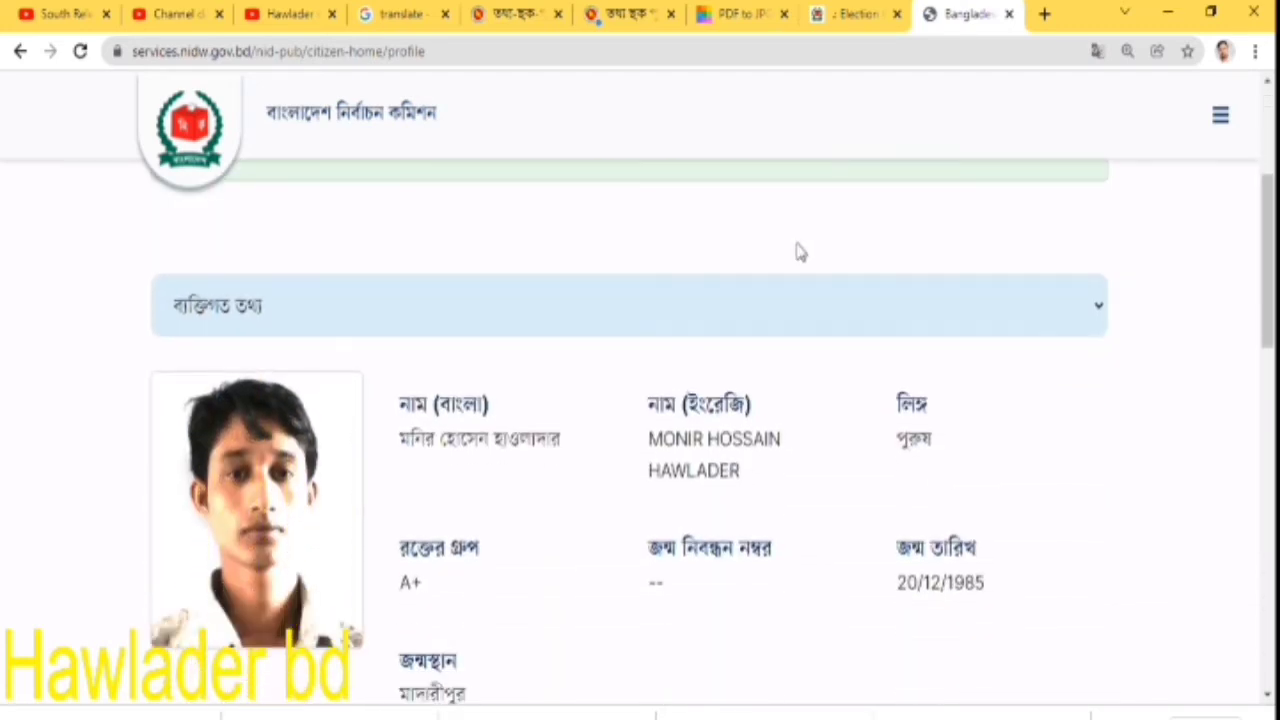
{"action": "scroll", "coordinate": [797, 249], "scroll_direction": "down", "scroll_amount": 1}
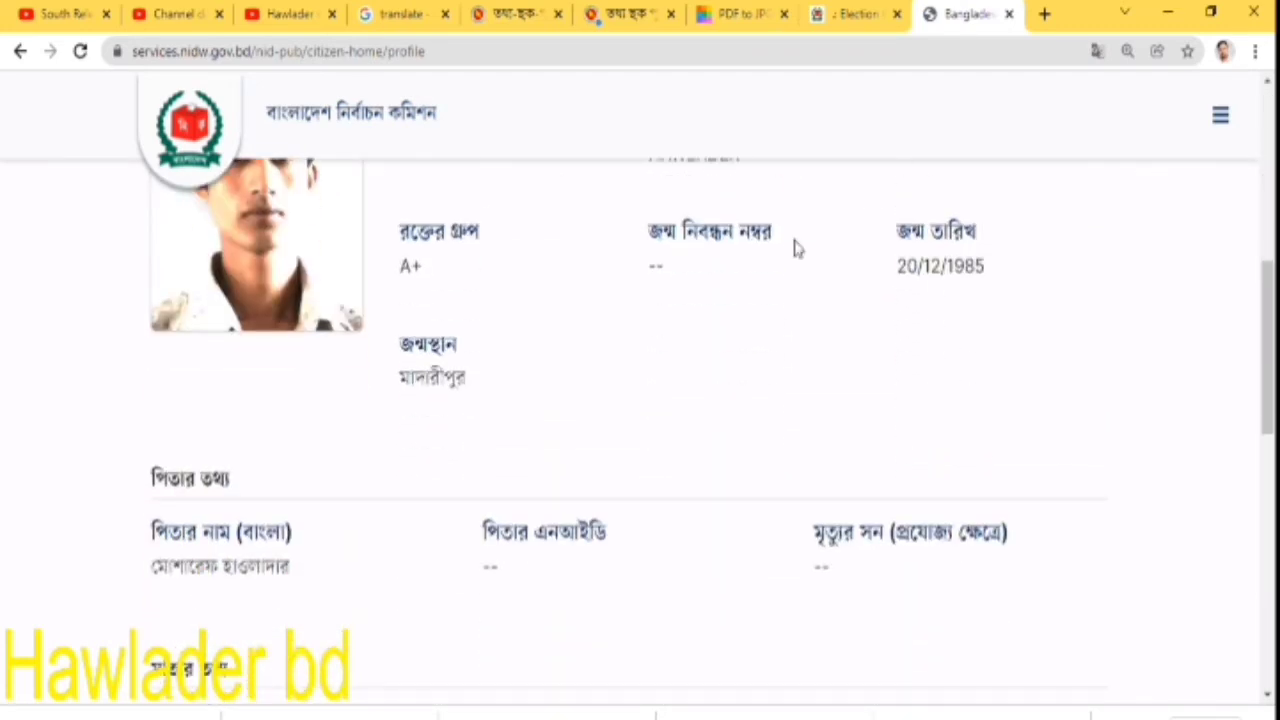
{"action": "scroll", "coordinate": [797, 249], "scroll_direction": "up", "scroll_amount": 7}
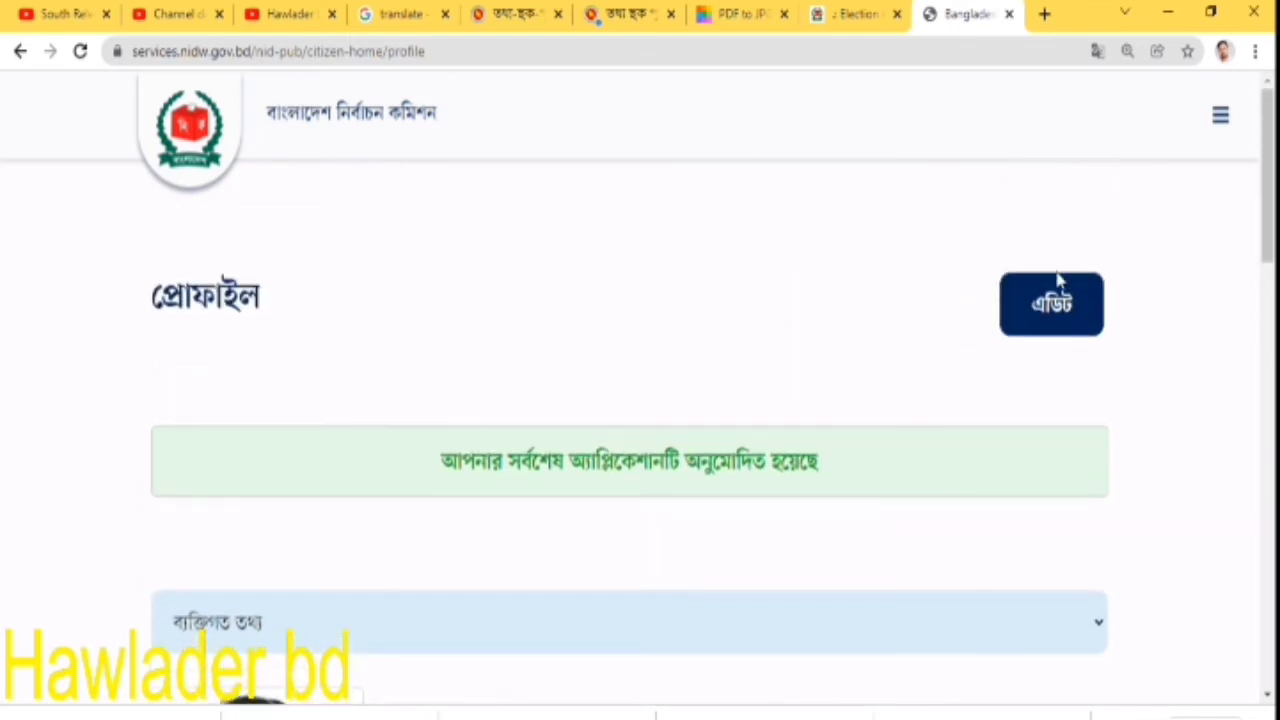
{"action": "left_click", "coordinate": [1051, 308]}
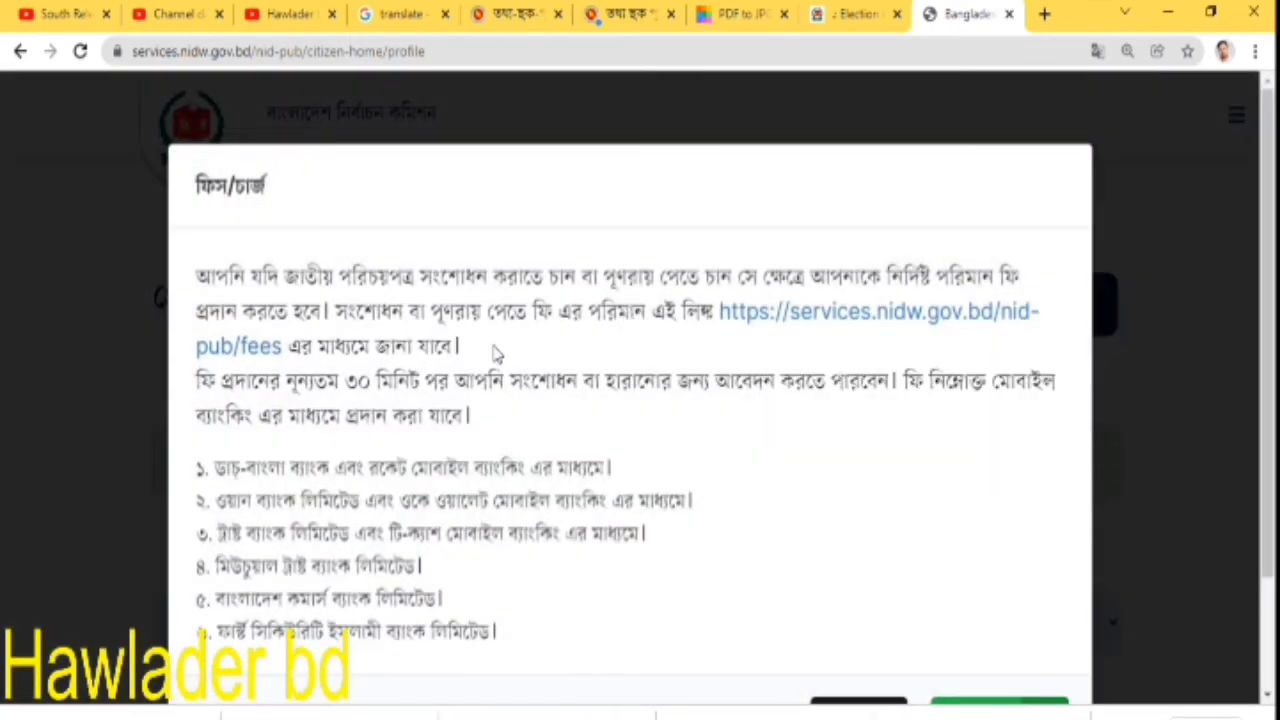
Accept the fee notice, tick জন্ম নিবন্ধন নম্বর and enter the new 17-digit birth registration number.
{"action": "scroll", "coordinate": [497, 353], "scroll_direction": "down", "scroll_amount": 2}
{"action": "left_click", "coordinate": [983, 562]}
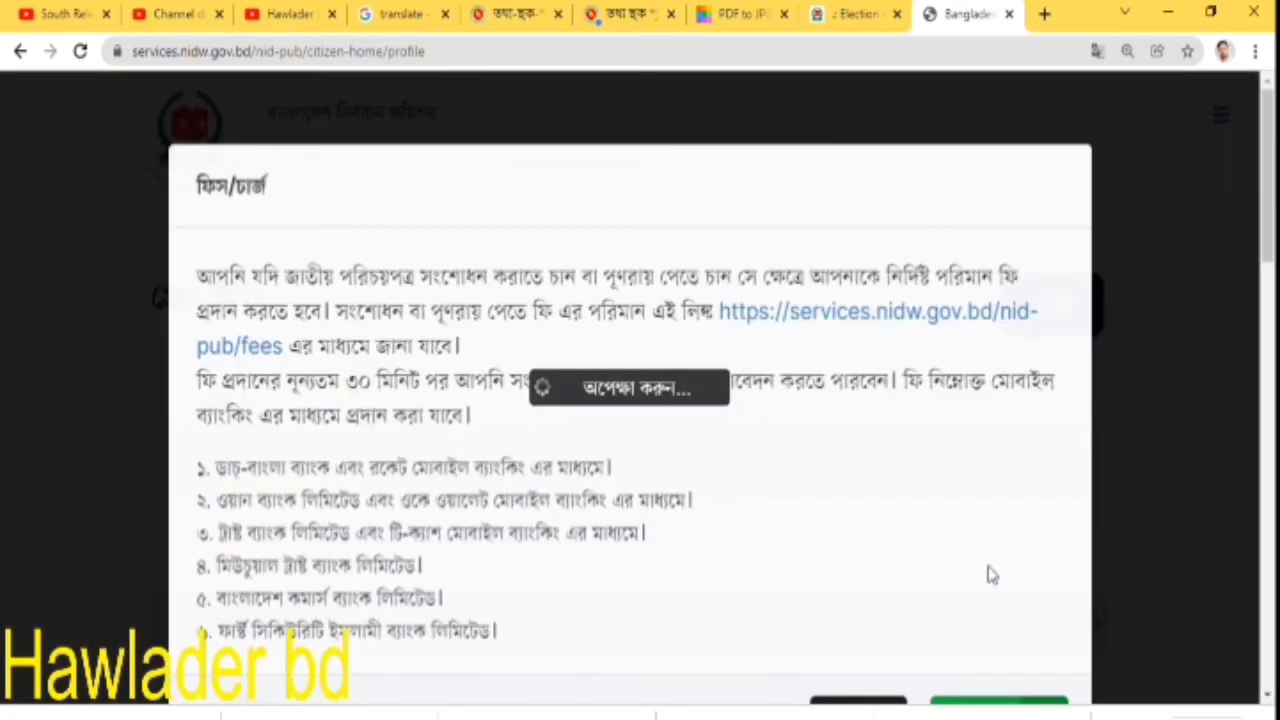
{"action": "scroll", "coordinate": [680, 343], "scroll_direction": "down", "scroll_amount": 3}
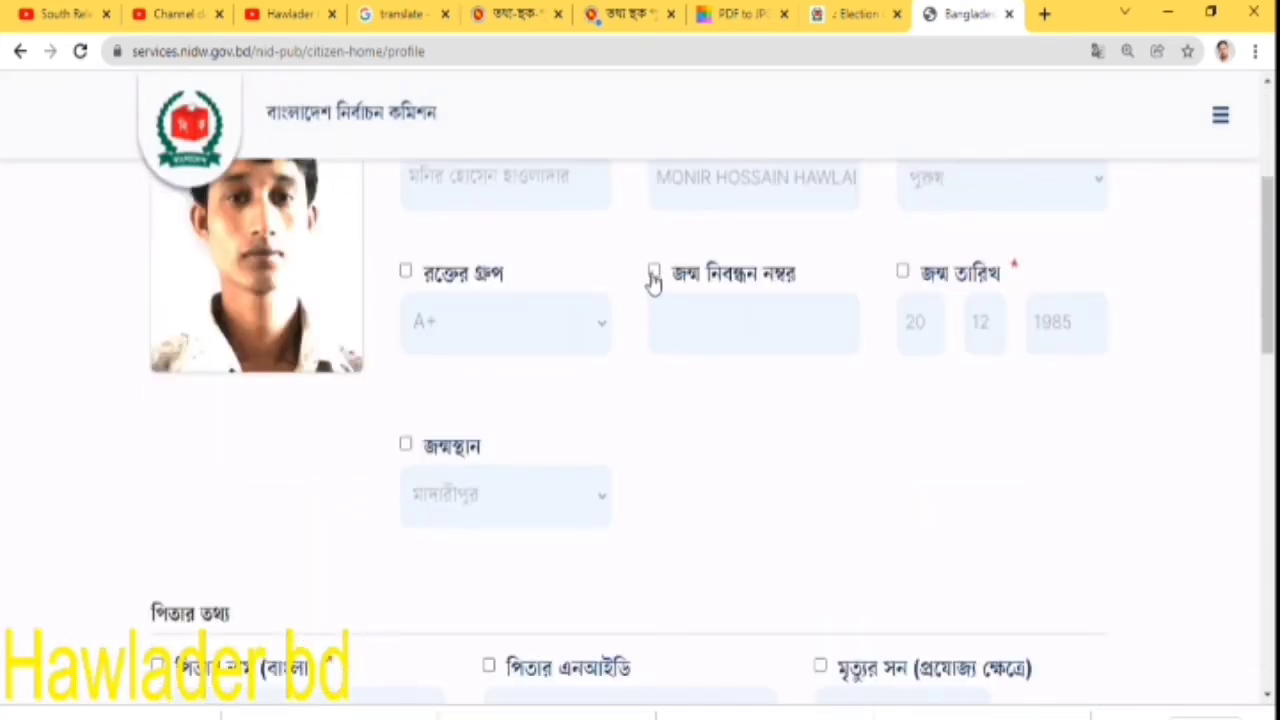
{"action": "left_click", "coordinate": [654, 274]}
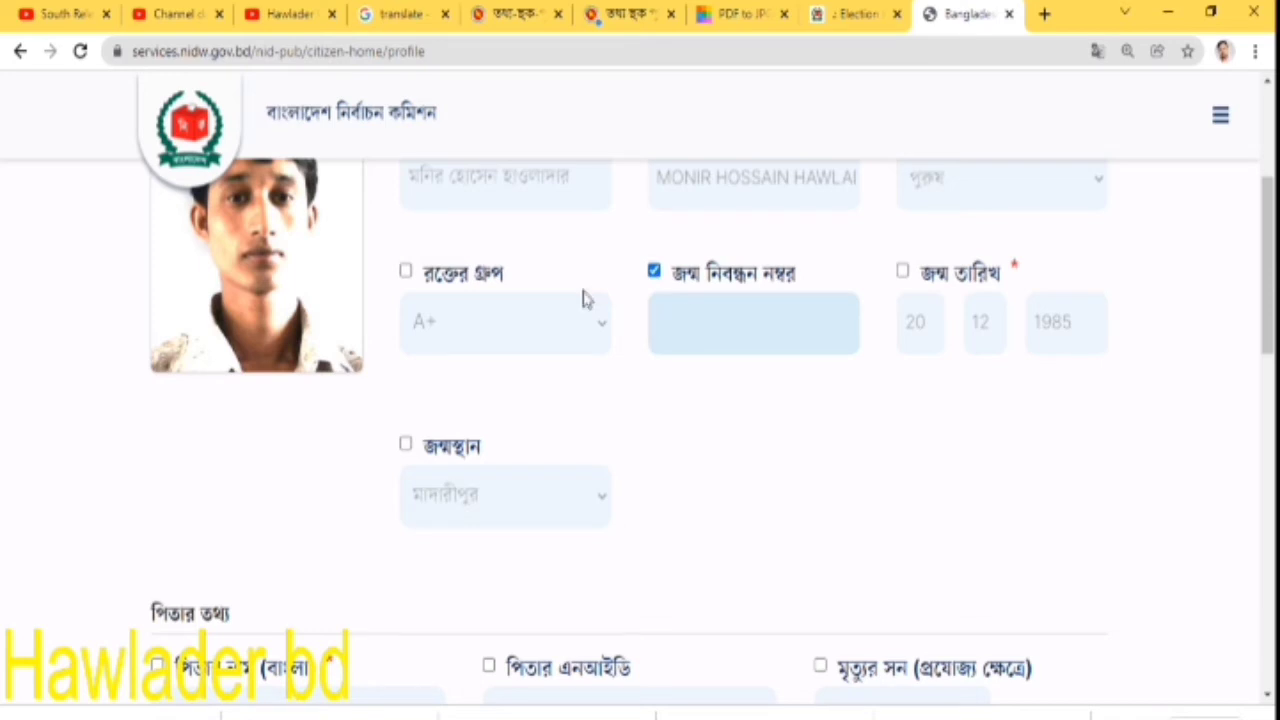
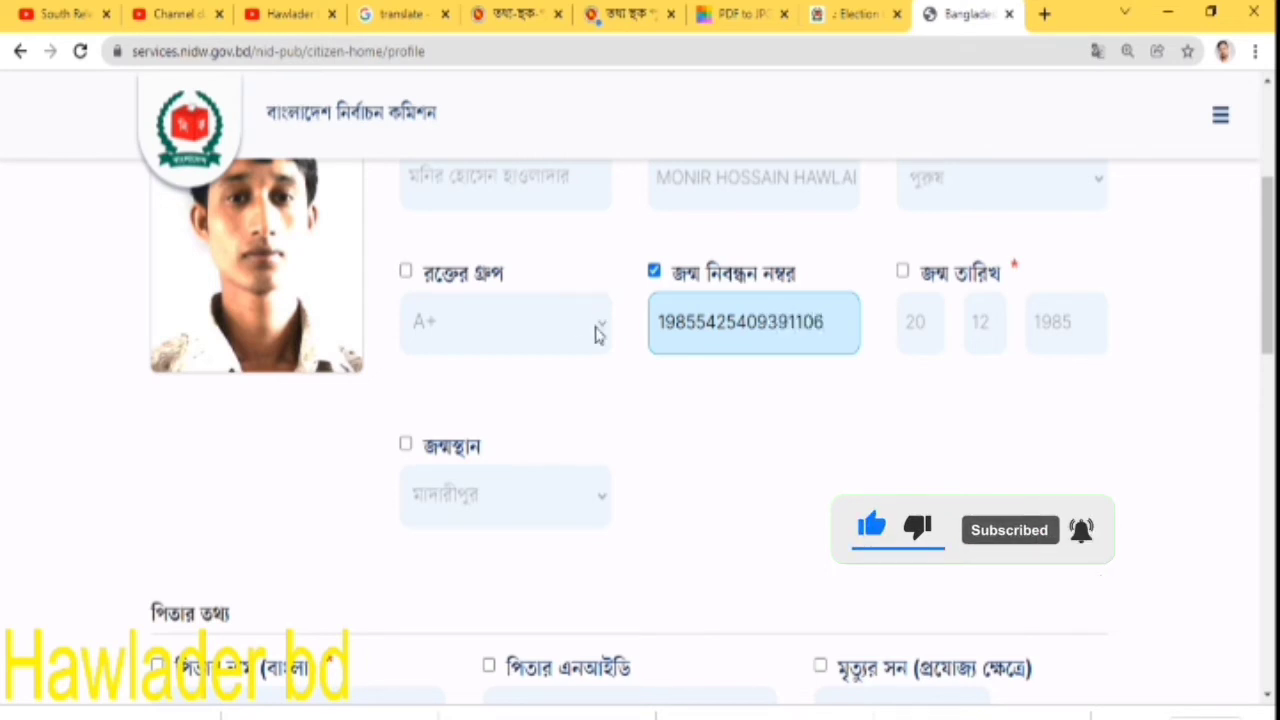
{"action": "scroll", "coordinate": [700, 480], "scroll_direction": "down", "scroll_amount": 4}
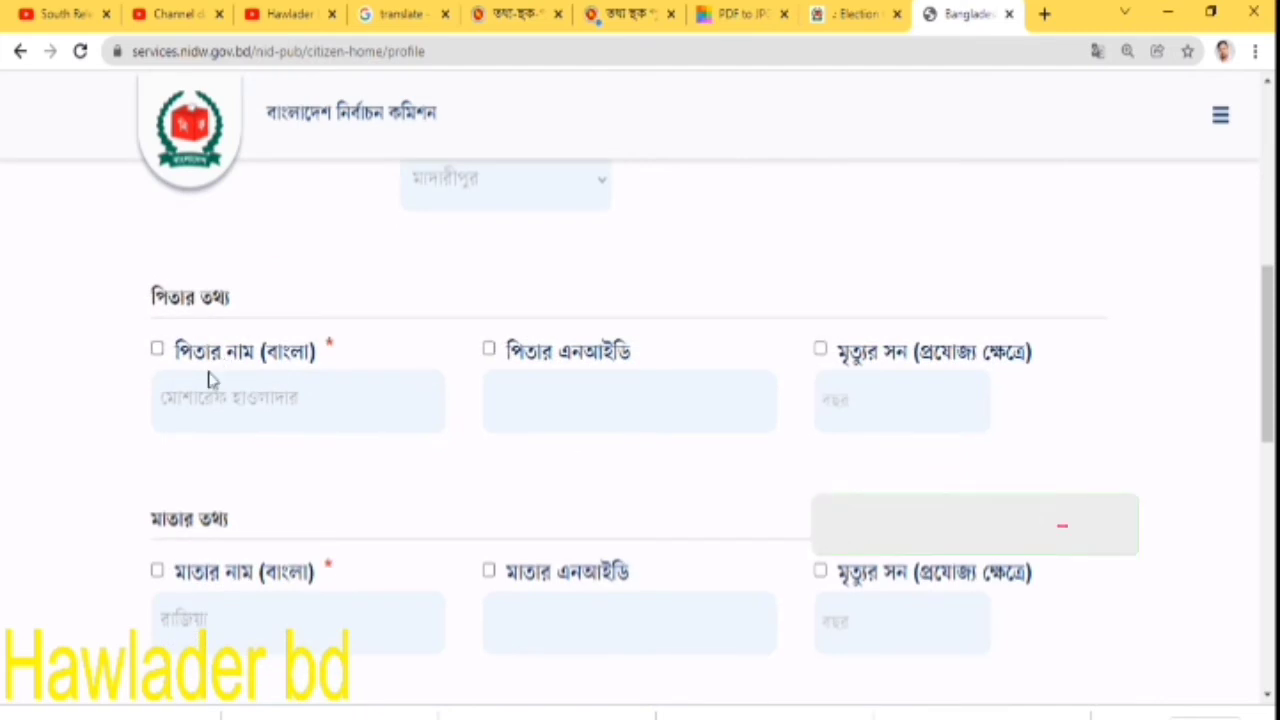
{"action": "scroll", "coordinate": [337, 537], "scroll_direction": "down", "scroll_amount": 7}
{"action": "scroll", "coordinate": [1023, 337], "scroll_direction": "up", "scroll_amount": 15}
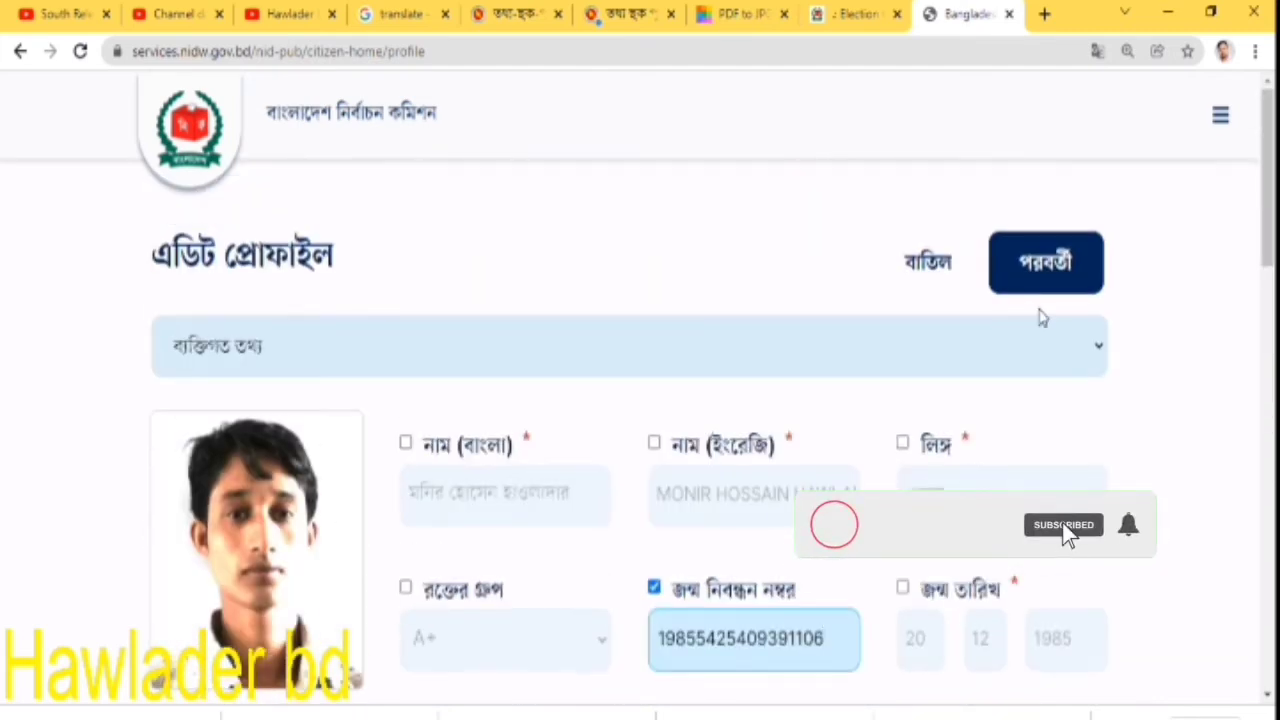
Review the requested birth registration change and confirm it to reach the transaction step.
{"action": "left_click", "coordinate": [1063, 263]}
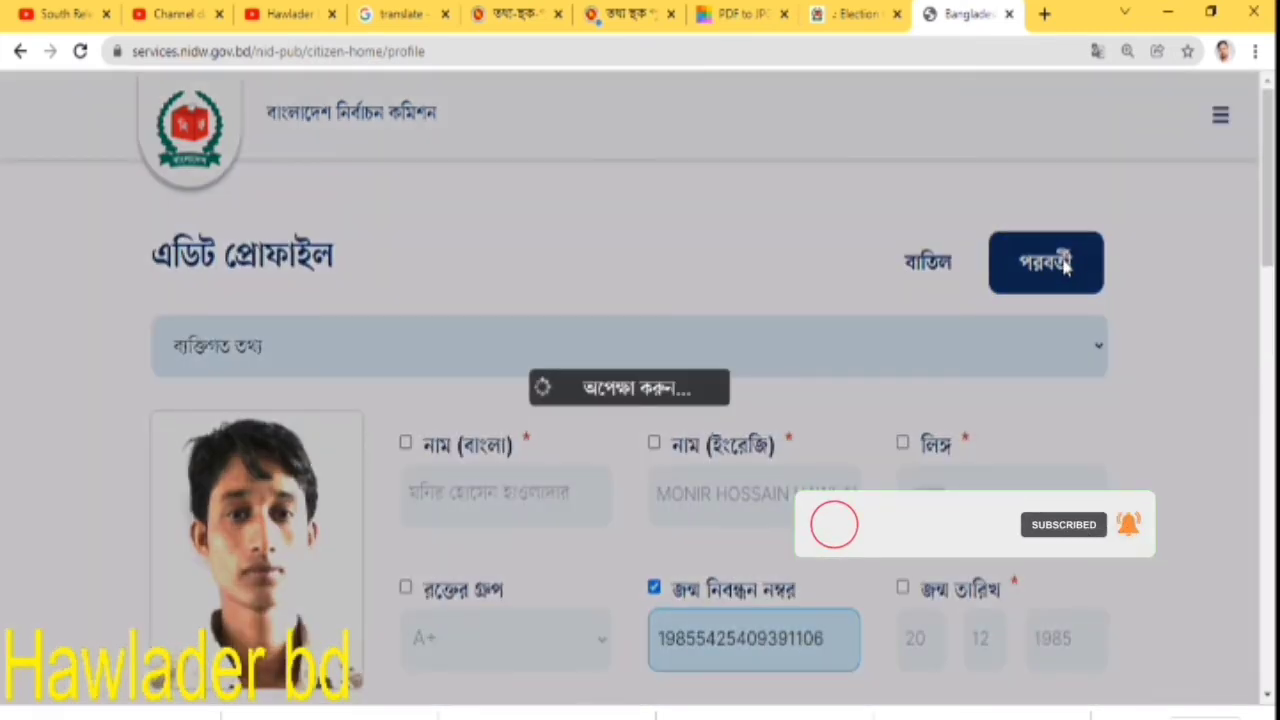
{"action": "scroll", "coordinate": [449, 354], "scroll_direction": "down", "scroll_amount": 2}
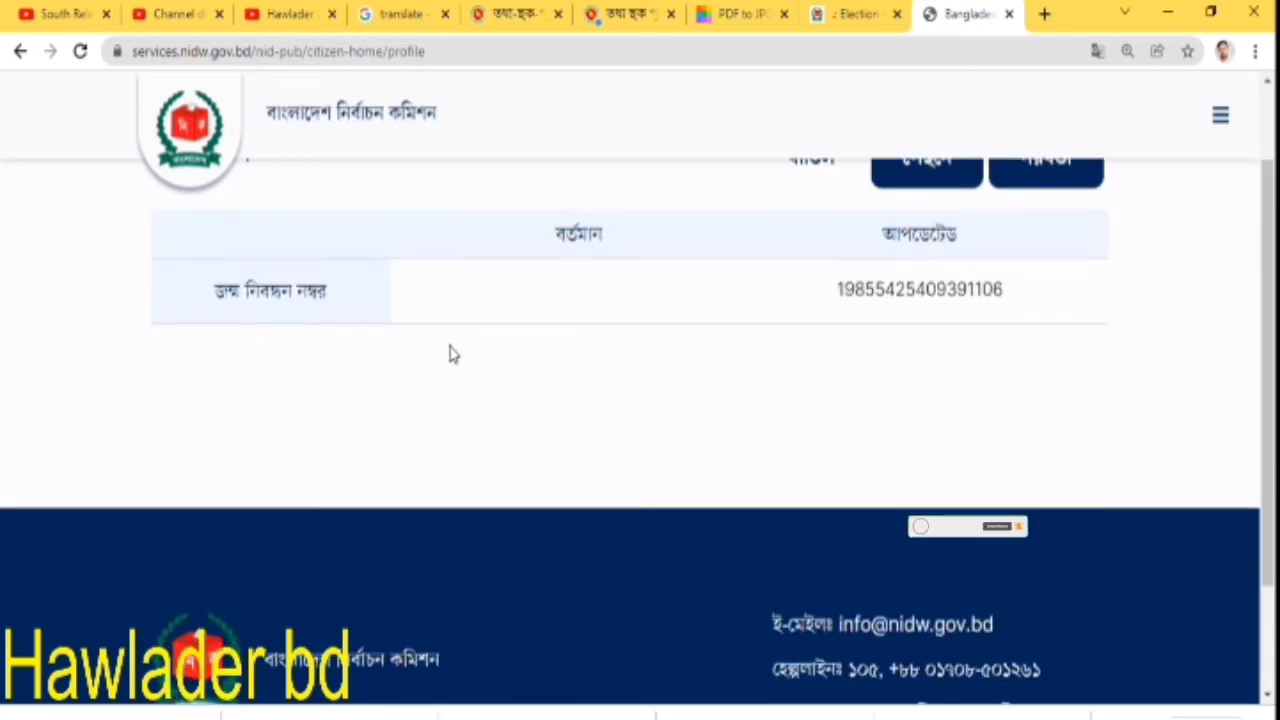
{"action": "scroll", "coordinate": [514, 366], "scroll_direction": "up", "scroll_amount": 2}
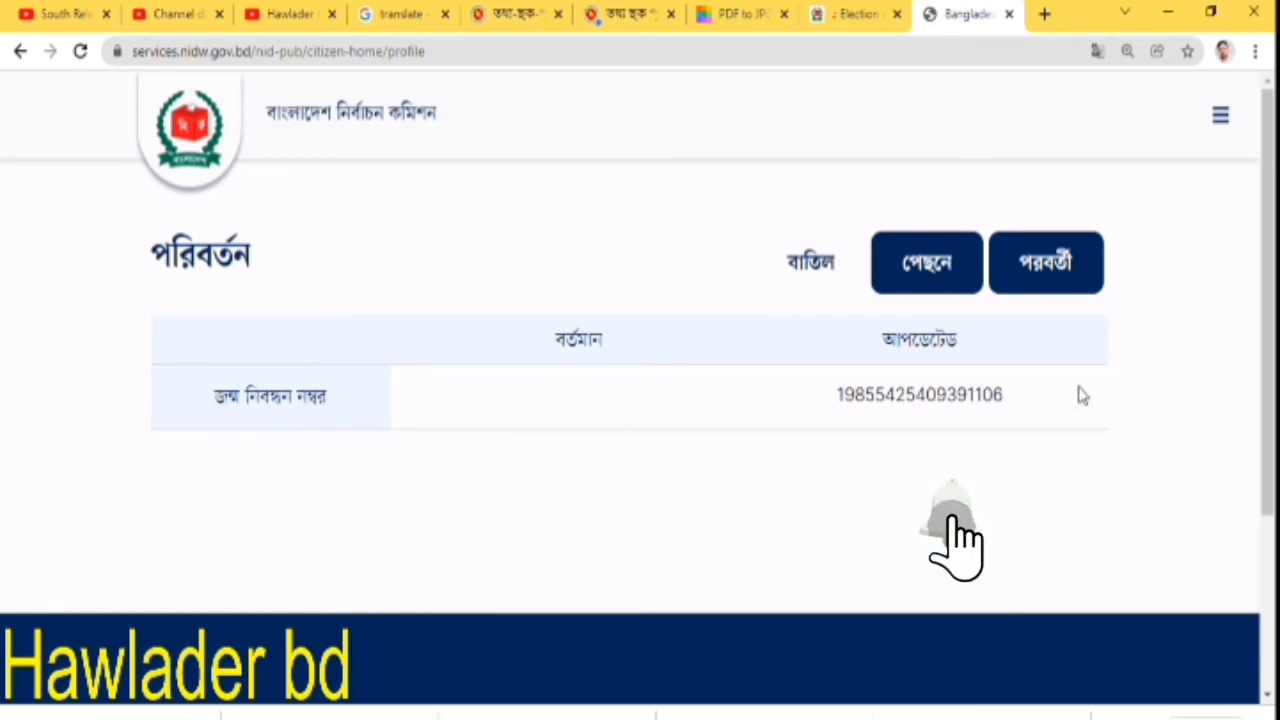
{"action": "left_click", "coordinate": [1066, 268]}
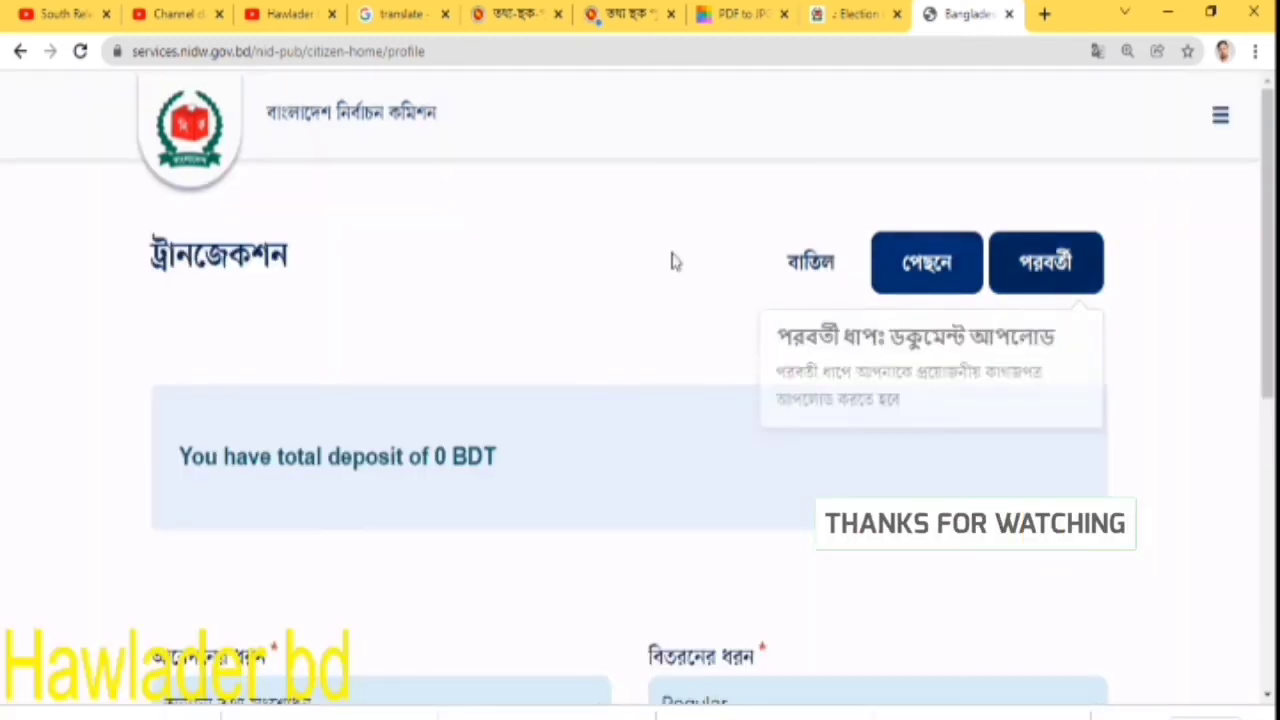
{"action": "scroll", "coordinate": [586, 263], "scroll_direction": "down", "scroll_amount": 2}
{"action": "scroll", "coordinate": [554, 323], "scroll_direction": "down", "scroll_amount": 1}
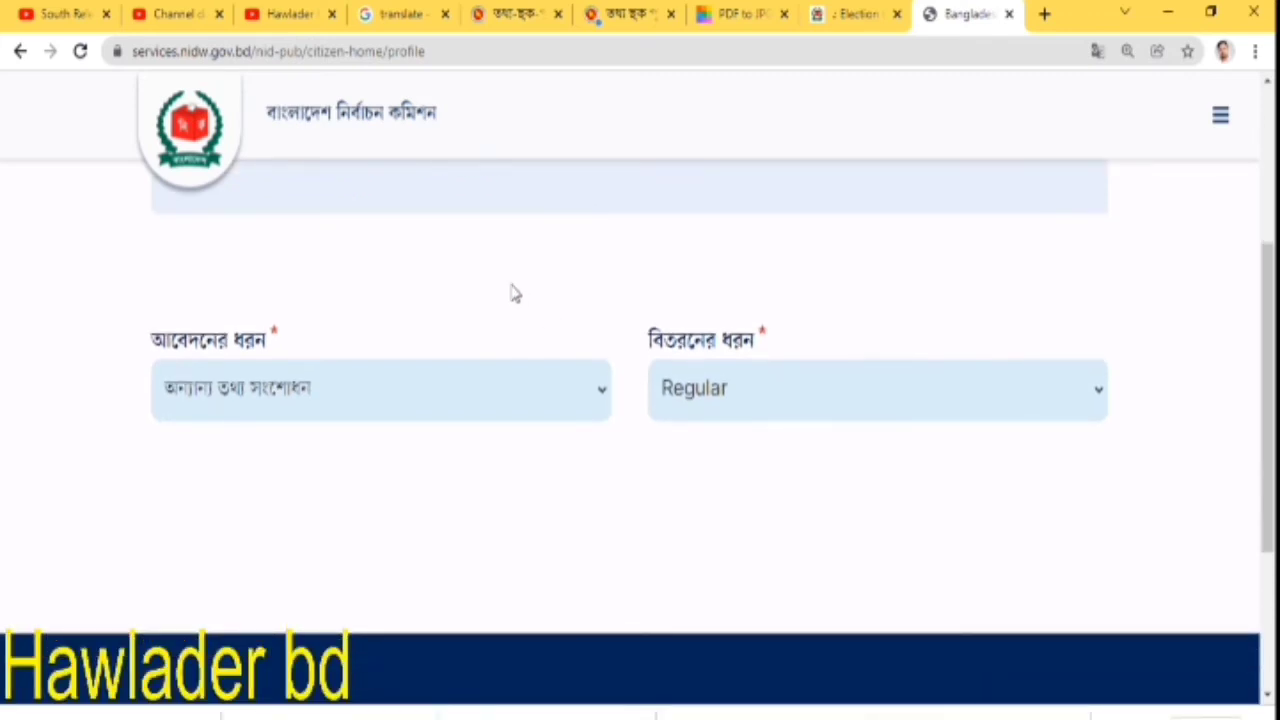
{"action": "left_click", "coordinate": [506, 413]}
Keep Regular delivery and try to proceed, triggering the zero-deposit alert.
{"action": "scroll", "coordinate": [760, 341], "scroll_direction": "up", "scroll_amount": 3}
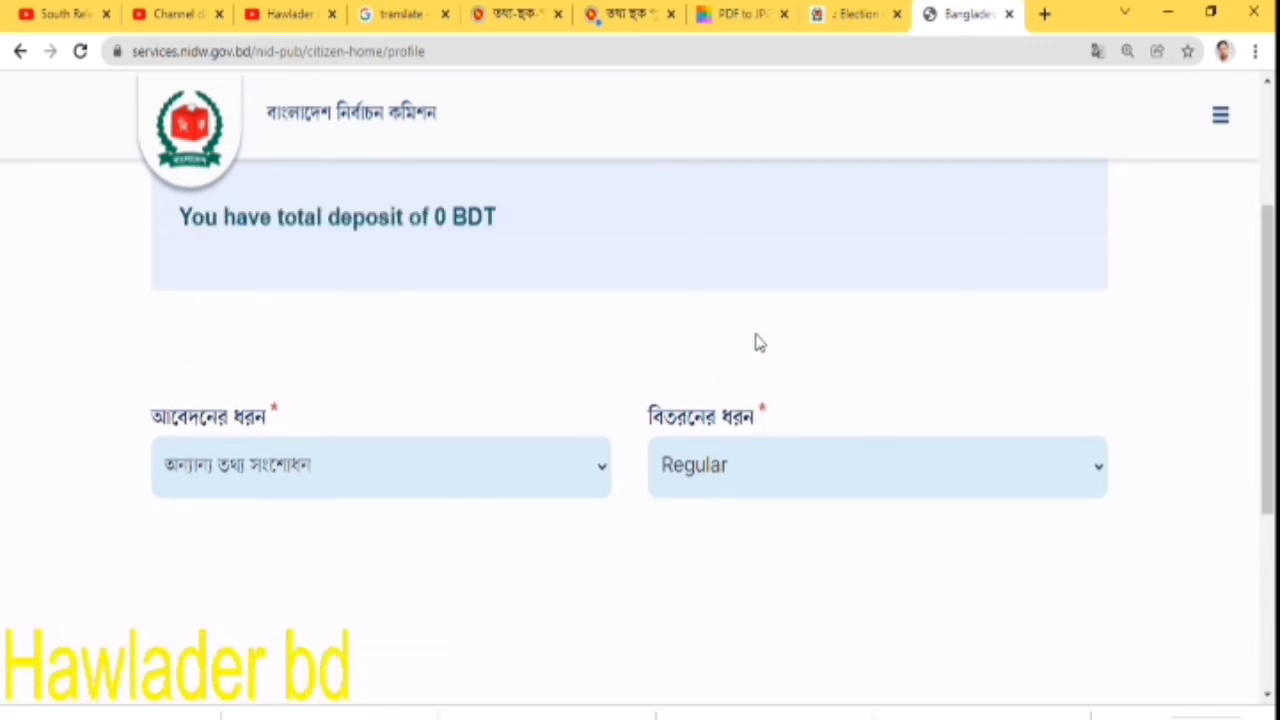
{"action": "scroll", "coordinate": [856, 411], "scroll_direction": "up", "scroll_amount": 1}
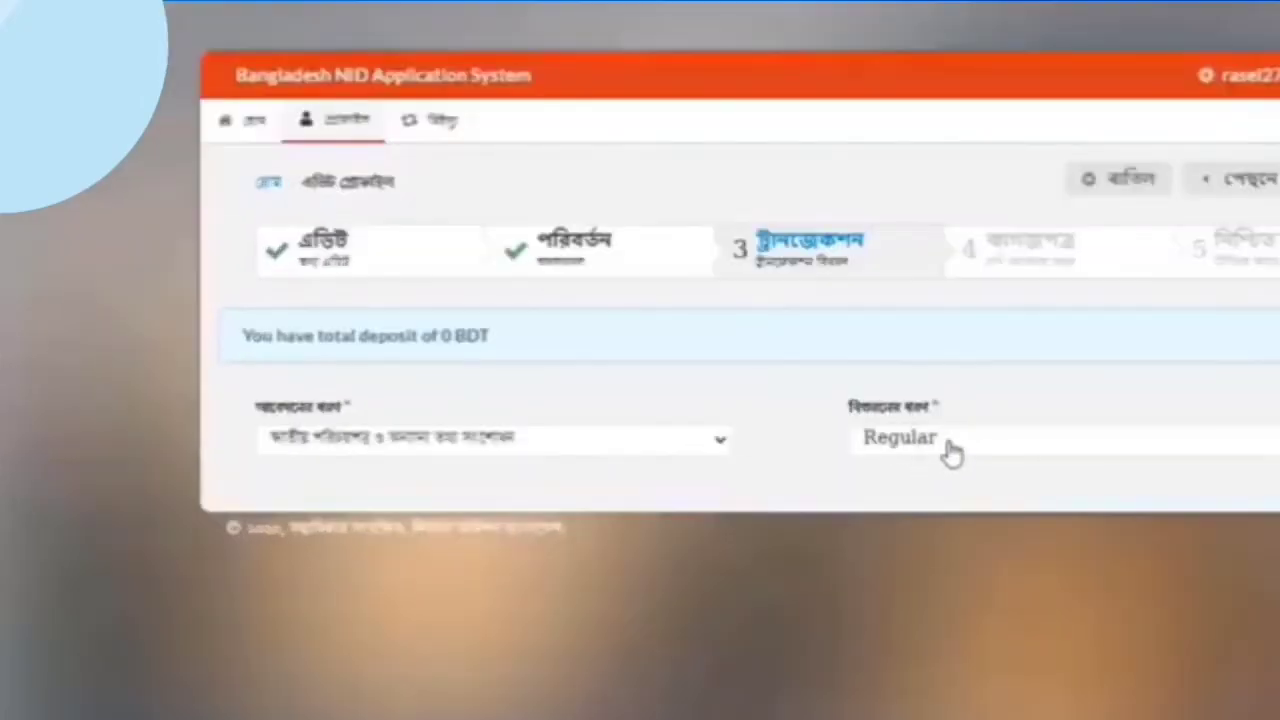
{"action": "left_click", "coordinate": [731, 431]}
{"action": "left_click", "coordinate": [952, 450]}
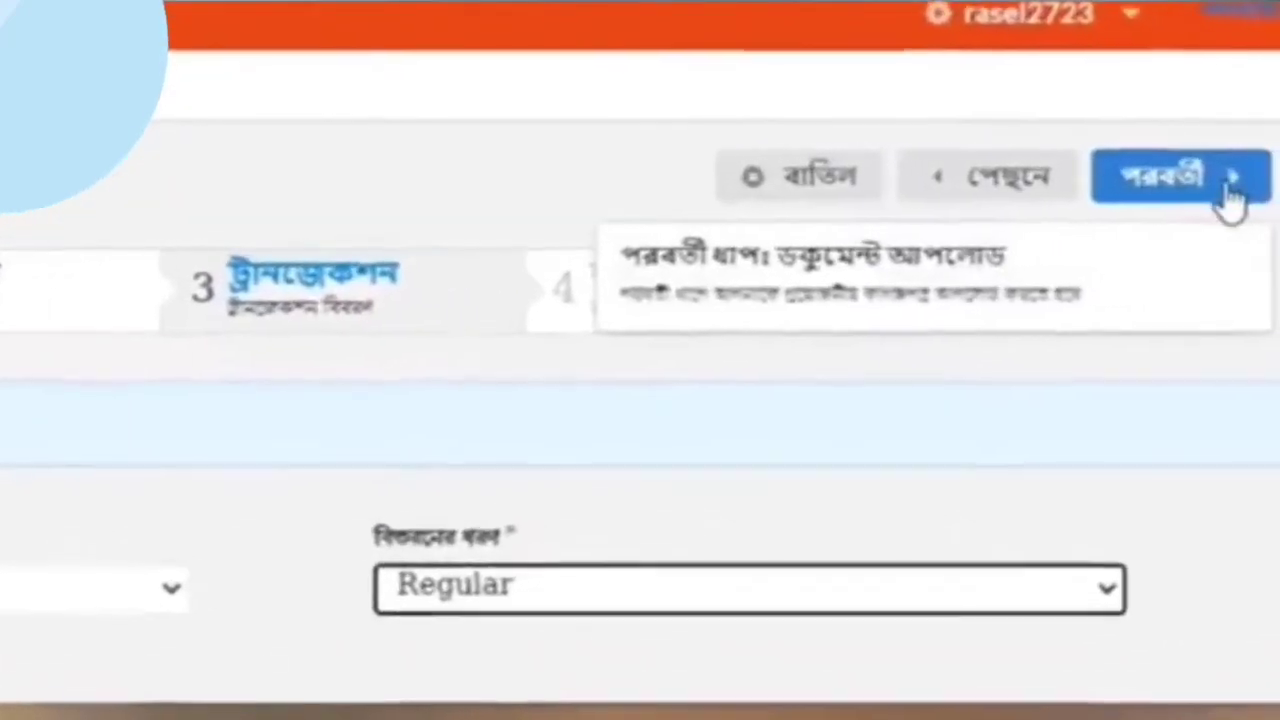
{"action": "left_click", "coordinate": [1225, 202]}
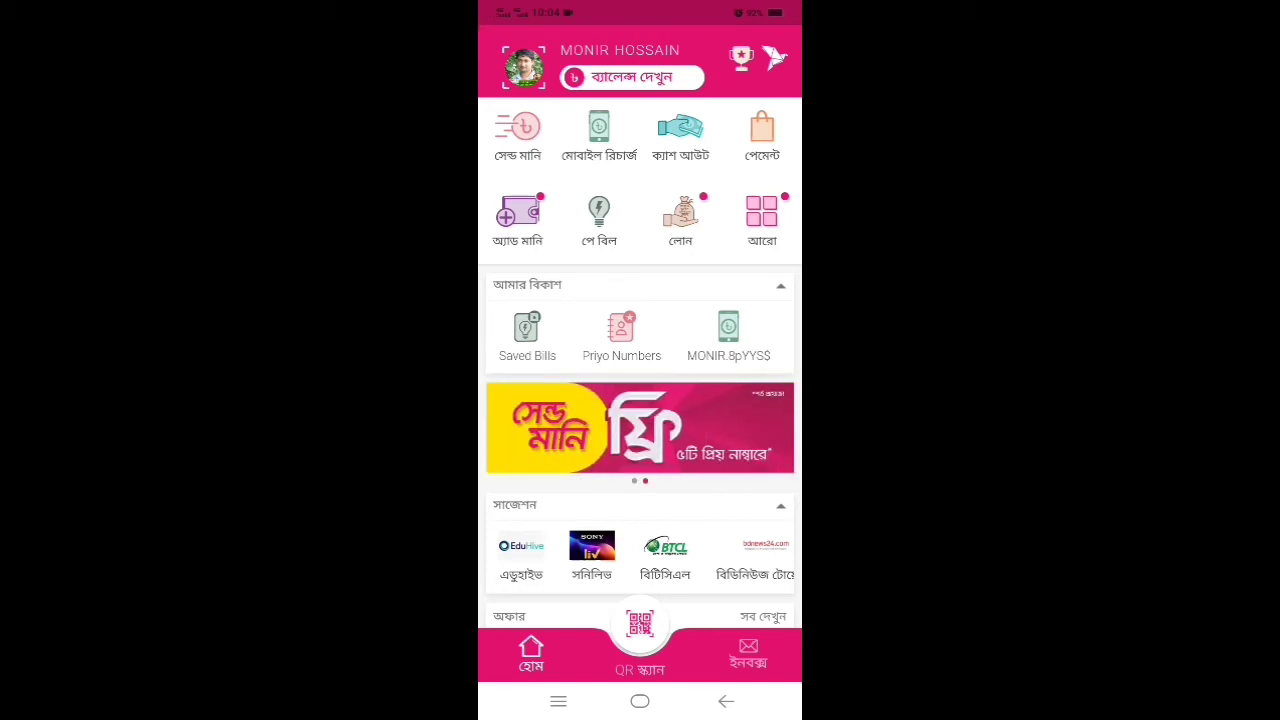
In bKash Pay Bill, choose NID Service › NID Info Correction and enter the applicant's NID number.
{"action": "left_click", "coordinate": [599, 220]}
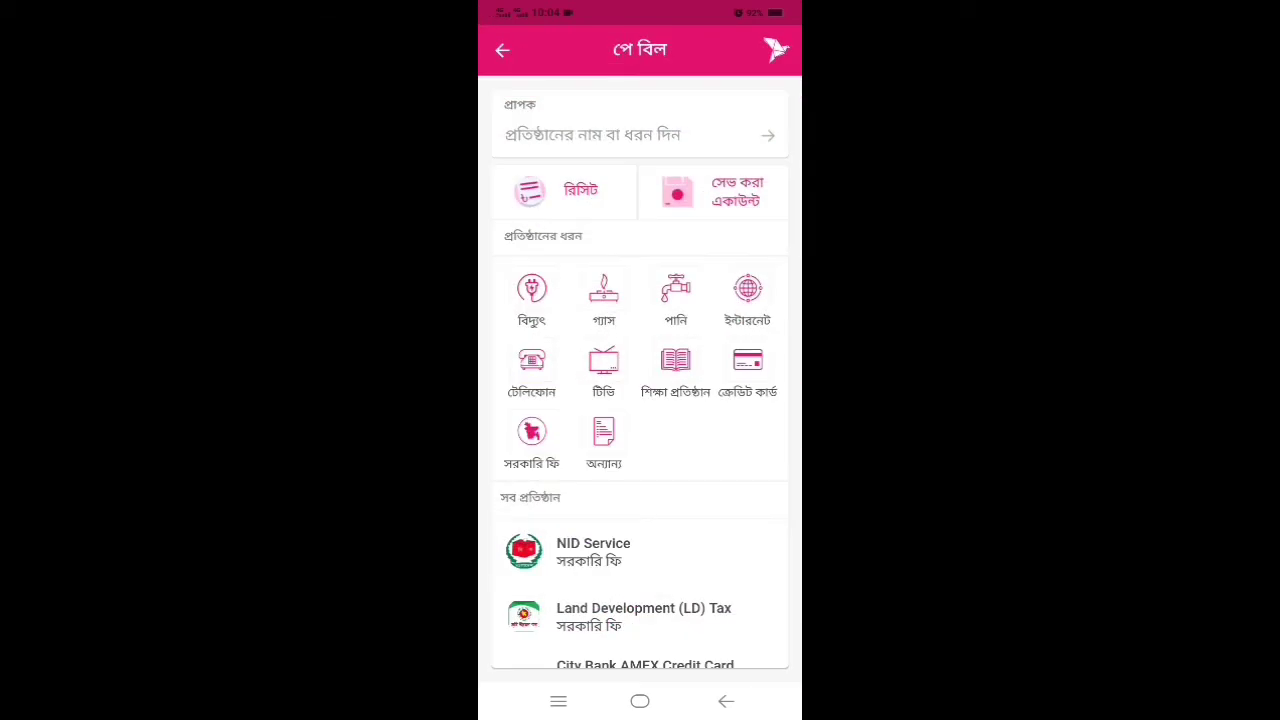
{"action": "left_click", "coordinate": [600, 553]}
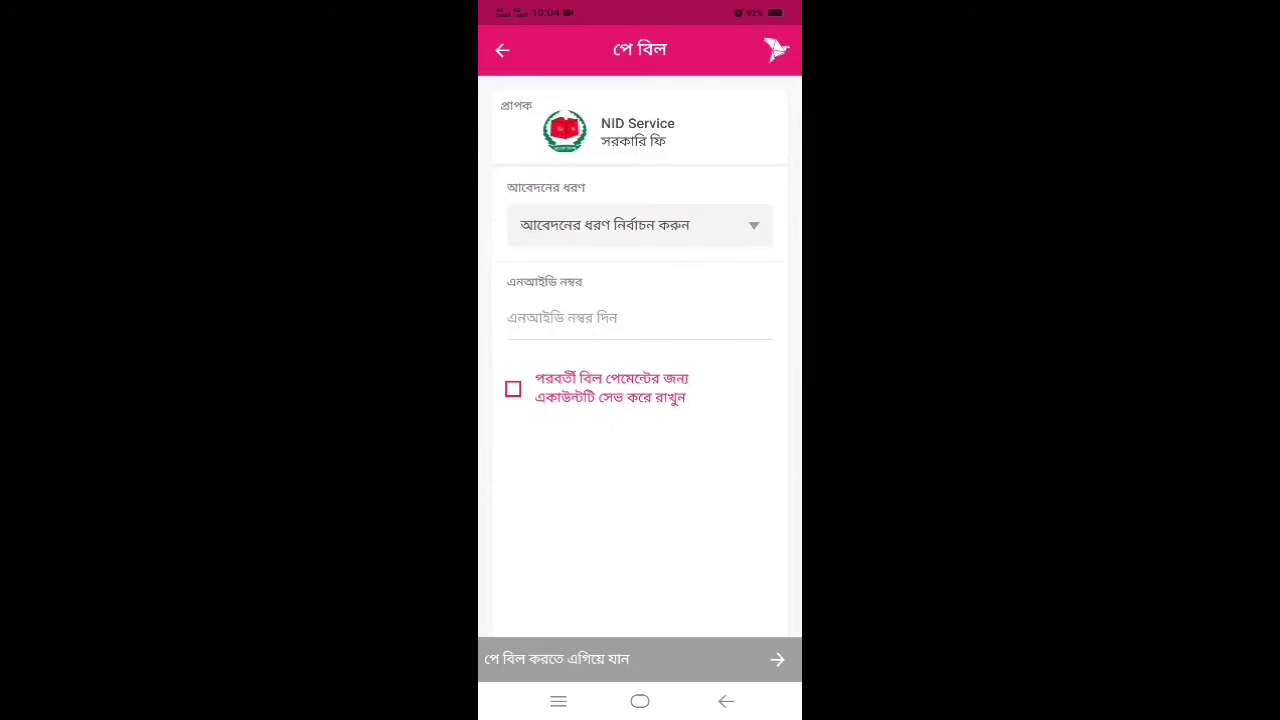
{"action": "left_click", "coordinate": [640, 225]}
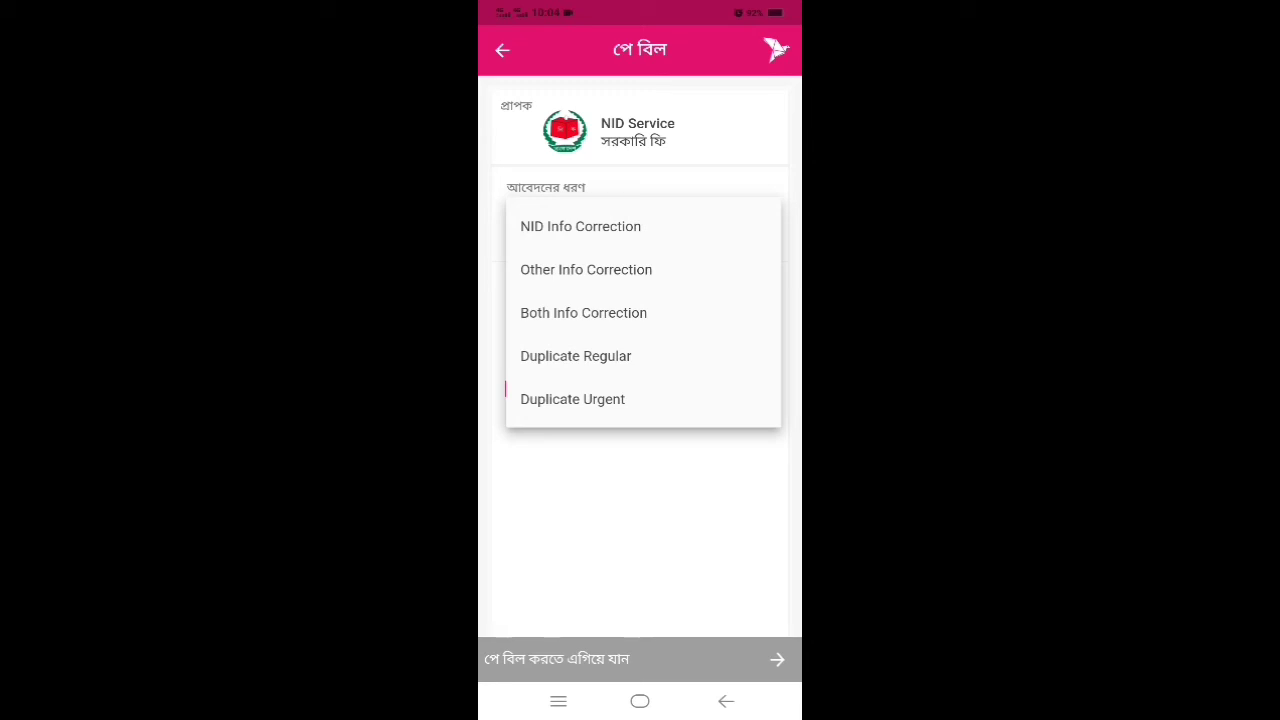
{"action": "left_click", "coordinate": [668, 226]}
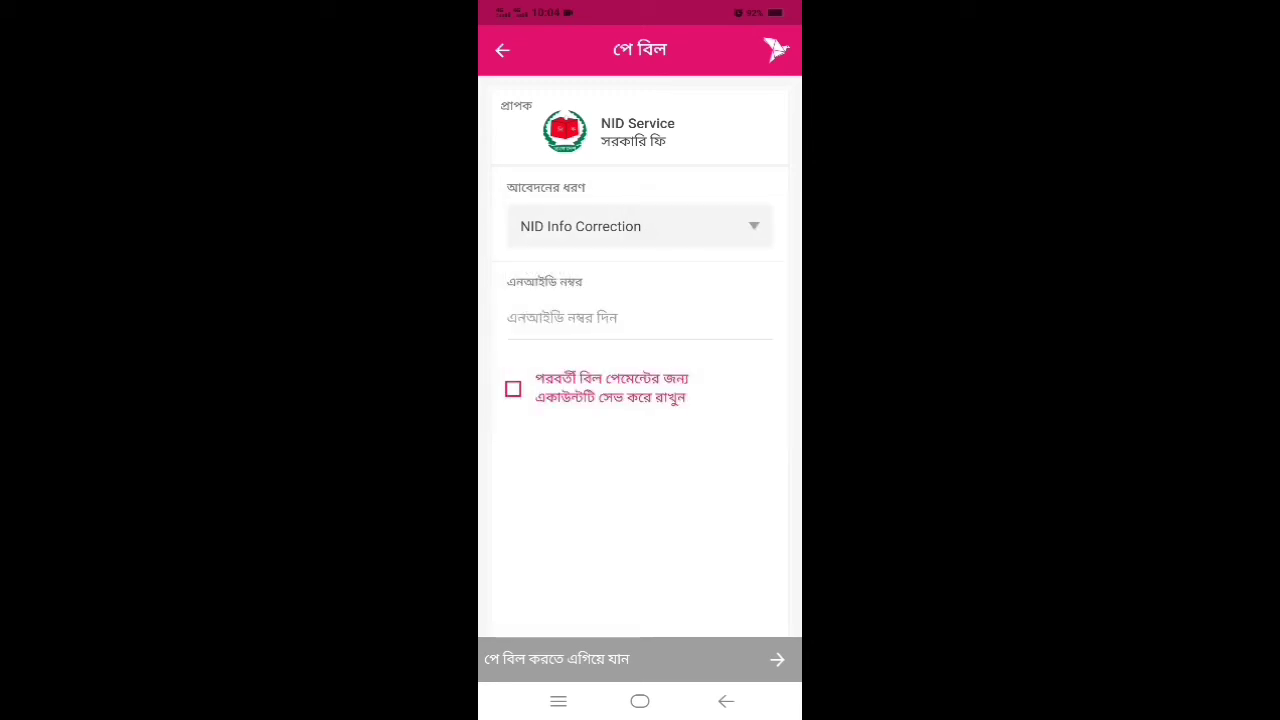
{"action": "left_click", "coordinate": [620, 318]}
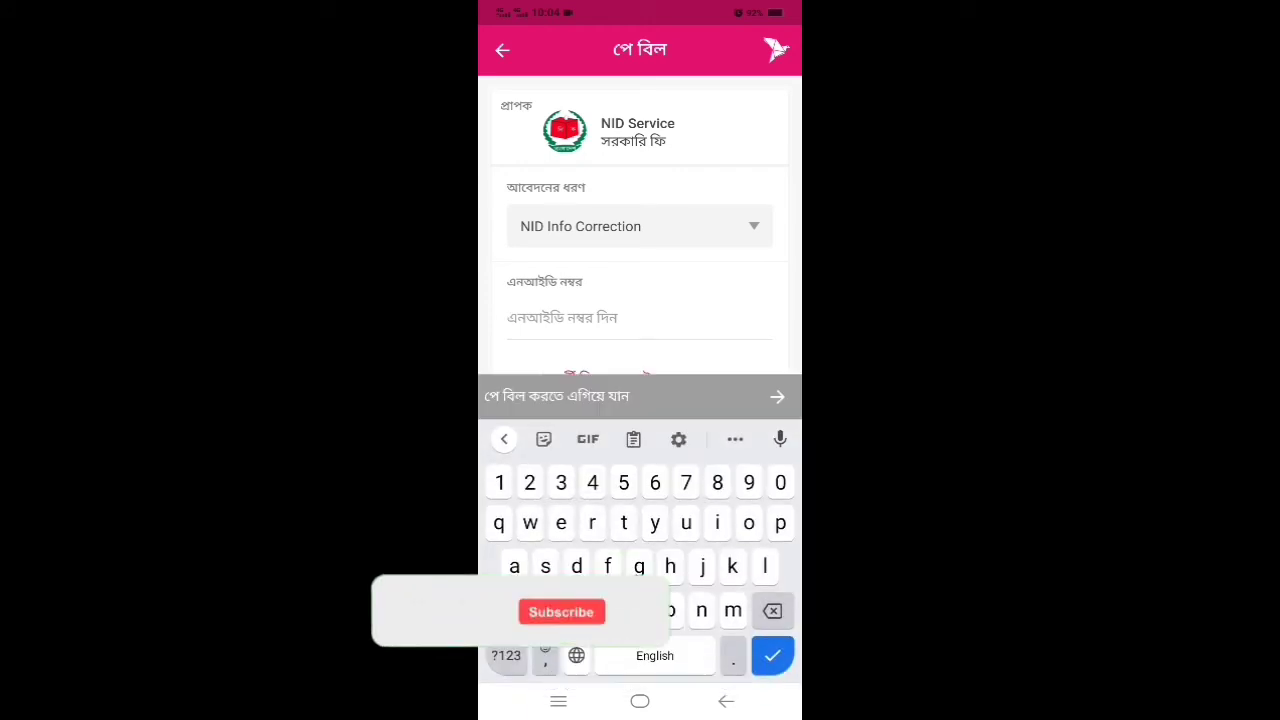
{"action": "left_click", "coordinate": [506, 655]}
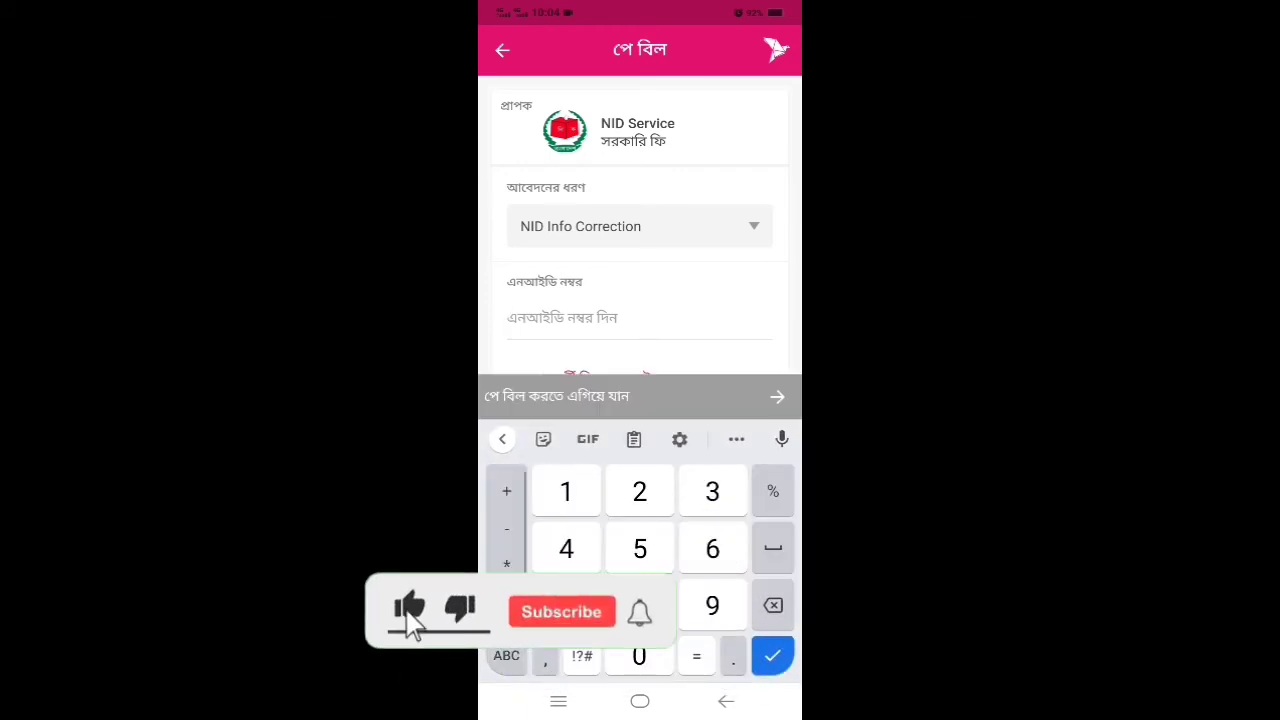
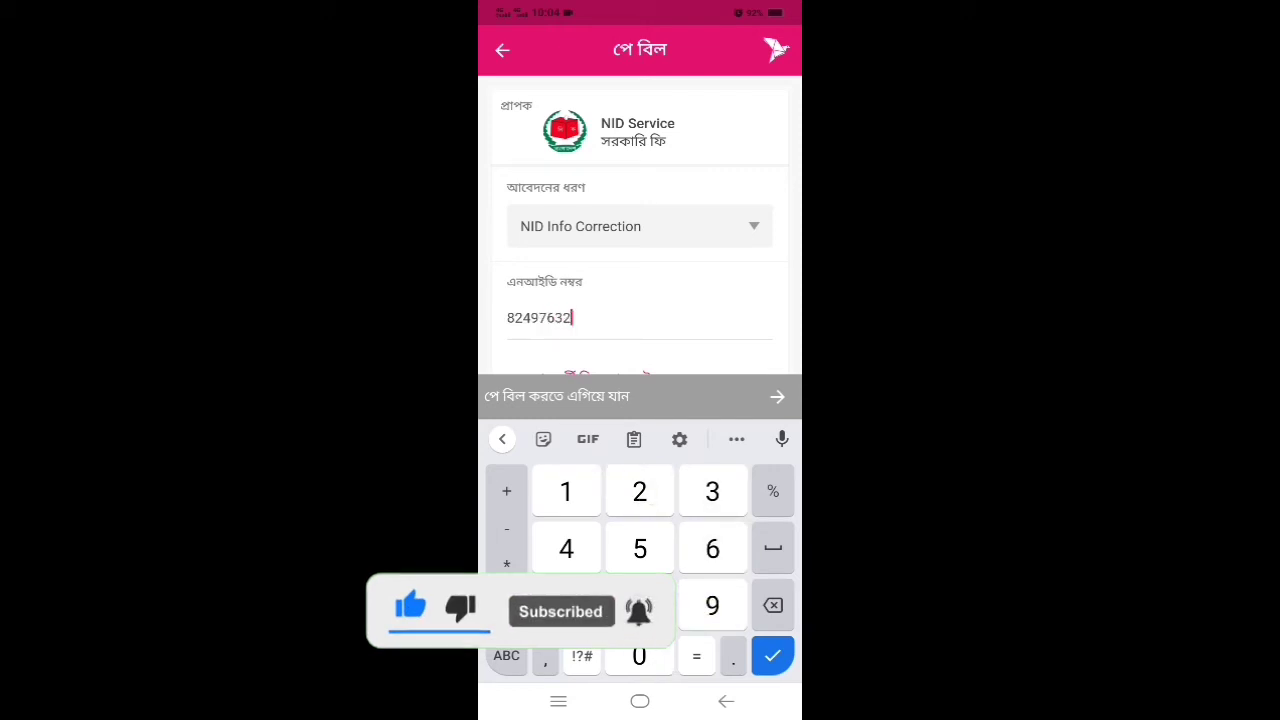
{"action": "key", "text": "Return"}
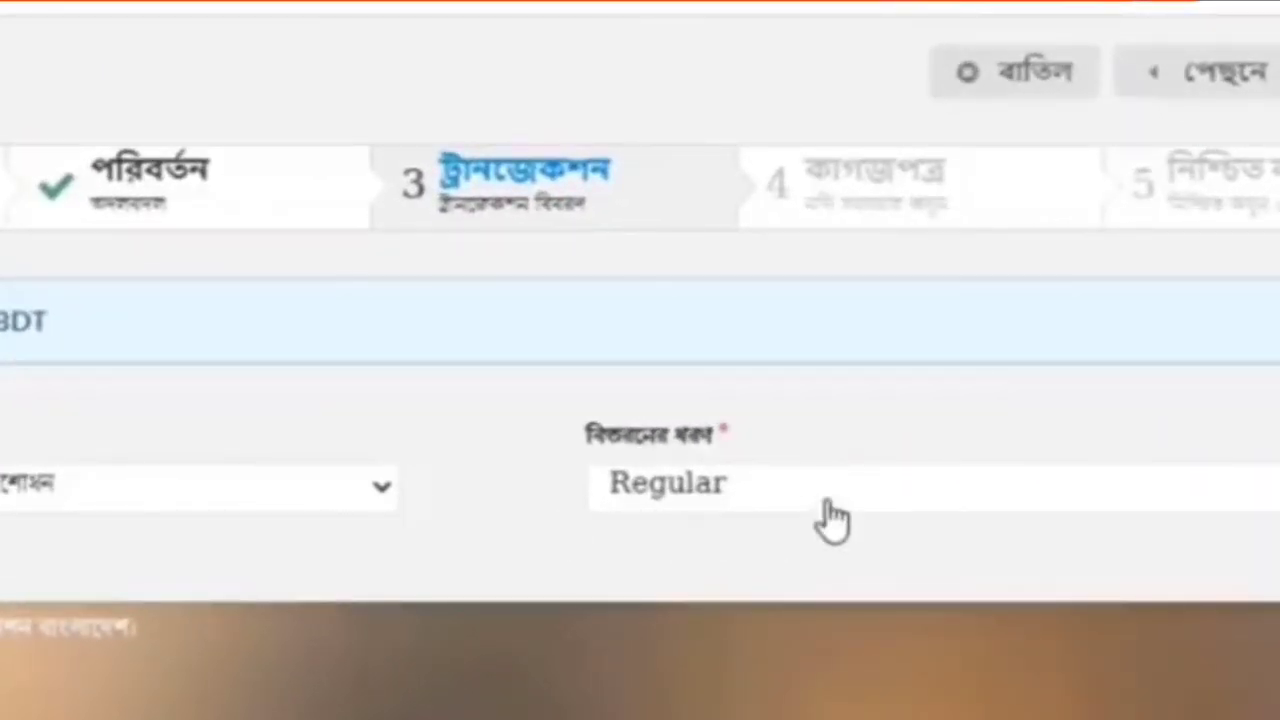
Switch delivery to Regular Smart Card and advance to the documents step.
{"action": "left_click", "coordinate": [829, 508]}
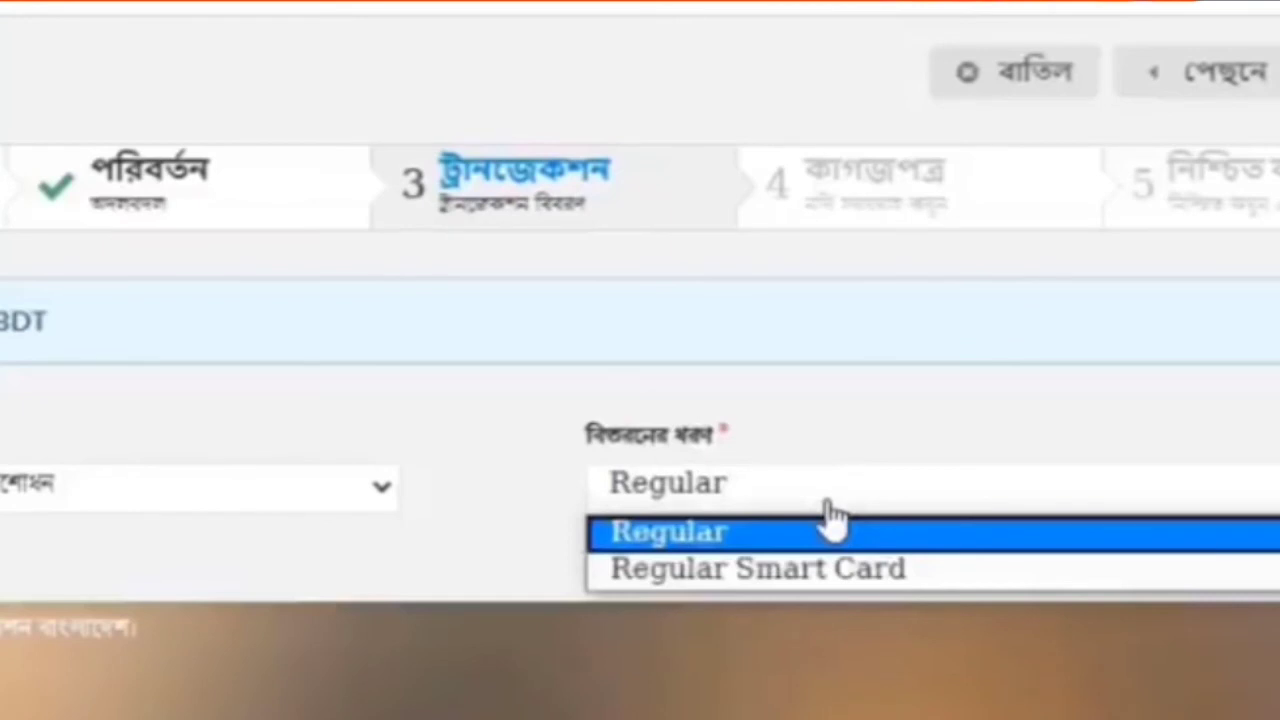
{"action": "left_click", "coordinate": [792, 568]}
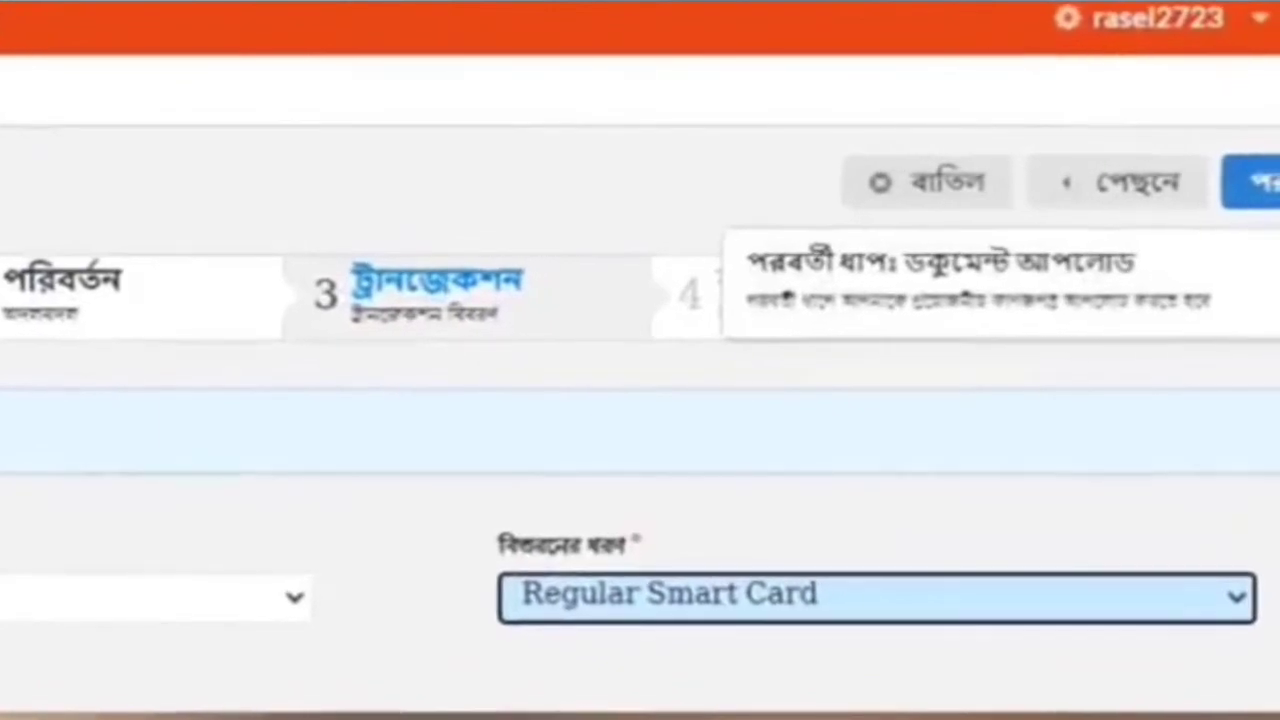
{"action": "left_click", "coordinate": [1250, 182]}
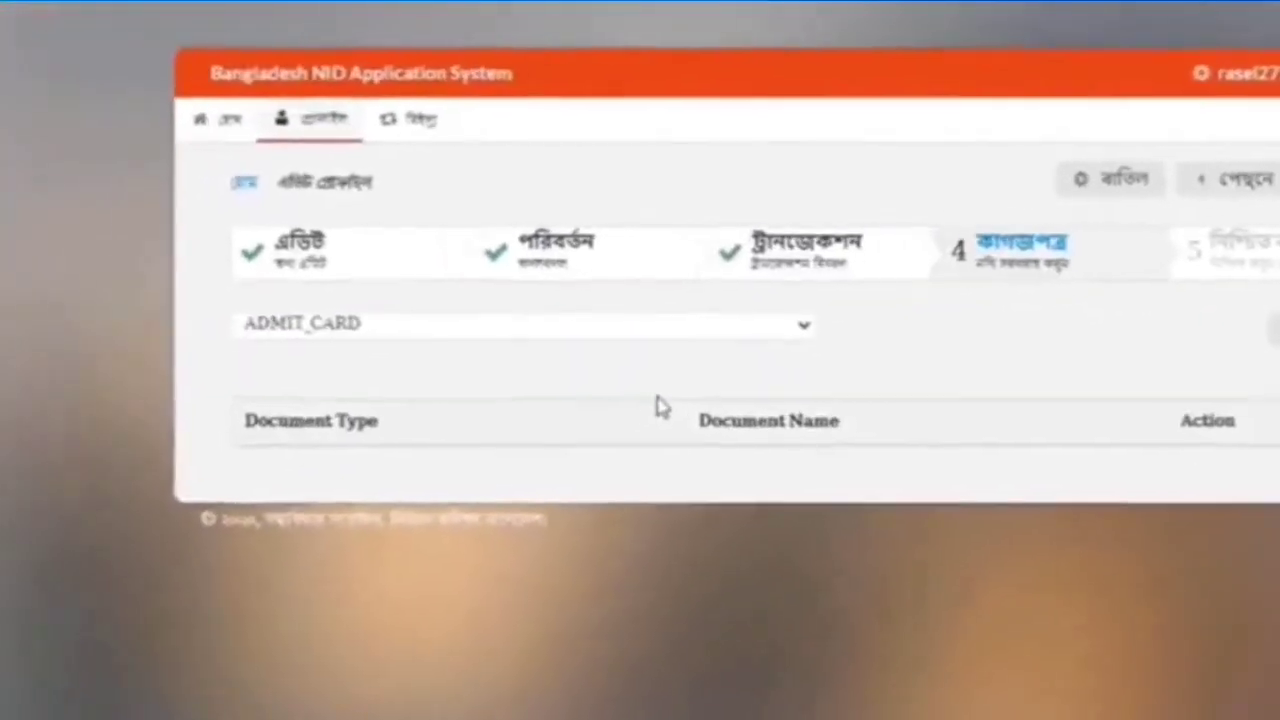
Pick SSC from the document-type list.
{"action": "left_click", "coordinate": [520, 323]}
{"action": "scroll", "coordinate": [300, 566], "scroll_direction": "down", "scroll_amount": 6}
{"action": "scroll", "coordinate": [214, 223], "scroll_direction": "up", "scroll_amount": 6}
{"action": "scroll", "coordinate": [305, 565], "scroll_direction": "down", "scroll_amount": 6}
{"action": "scroll", "coordinate": [200, 251], "scroll_direction": "up", "scroll_amount": 6}
{"action": "scroll", "coordinate": [300, 563], "scroll_direction": "down", "scroll_amount": 6}
{"action": "scroll", "coordinate": [180, 262], "scroll_direction": "up", "scroll_amount": 6}
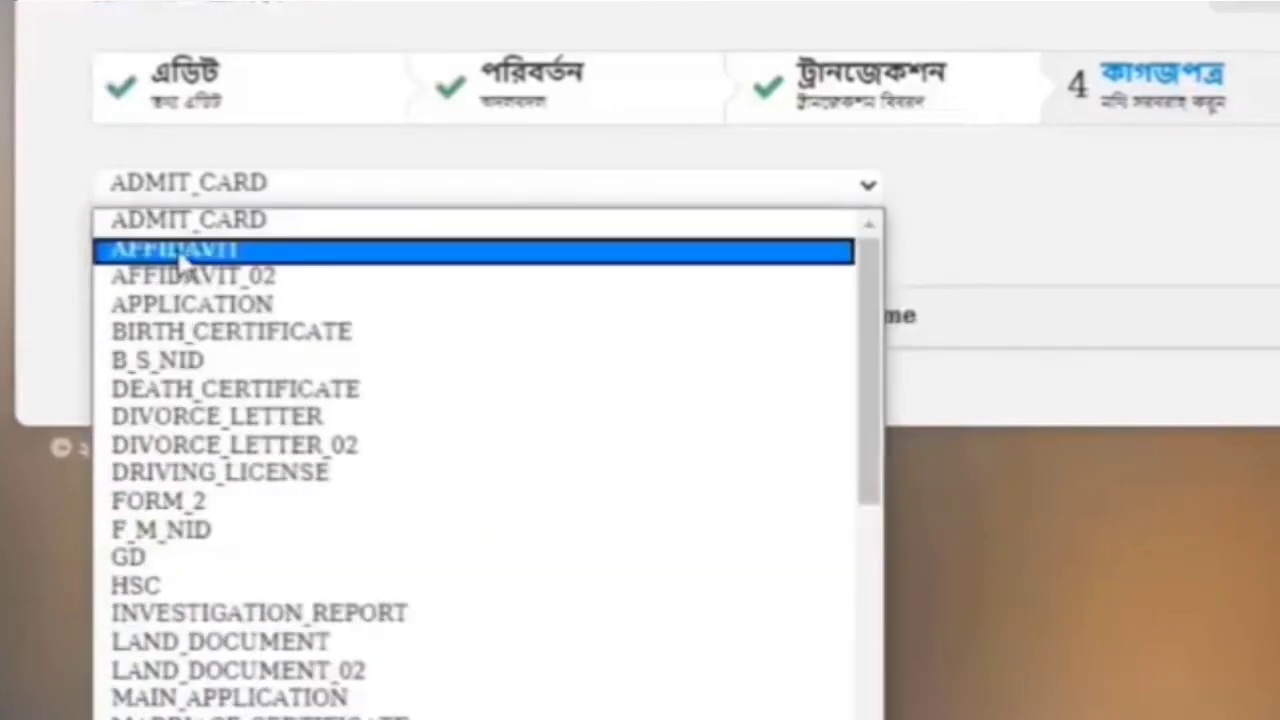
{"action": "scroll", "coordinate": [306, 574], "scroll_direction": "down", "scroll_amount": 3}
{"action": "scroll", "coordinate": [243, 245], "scroll_direction": "up", "scroll_amount": 3}
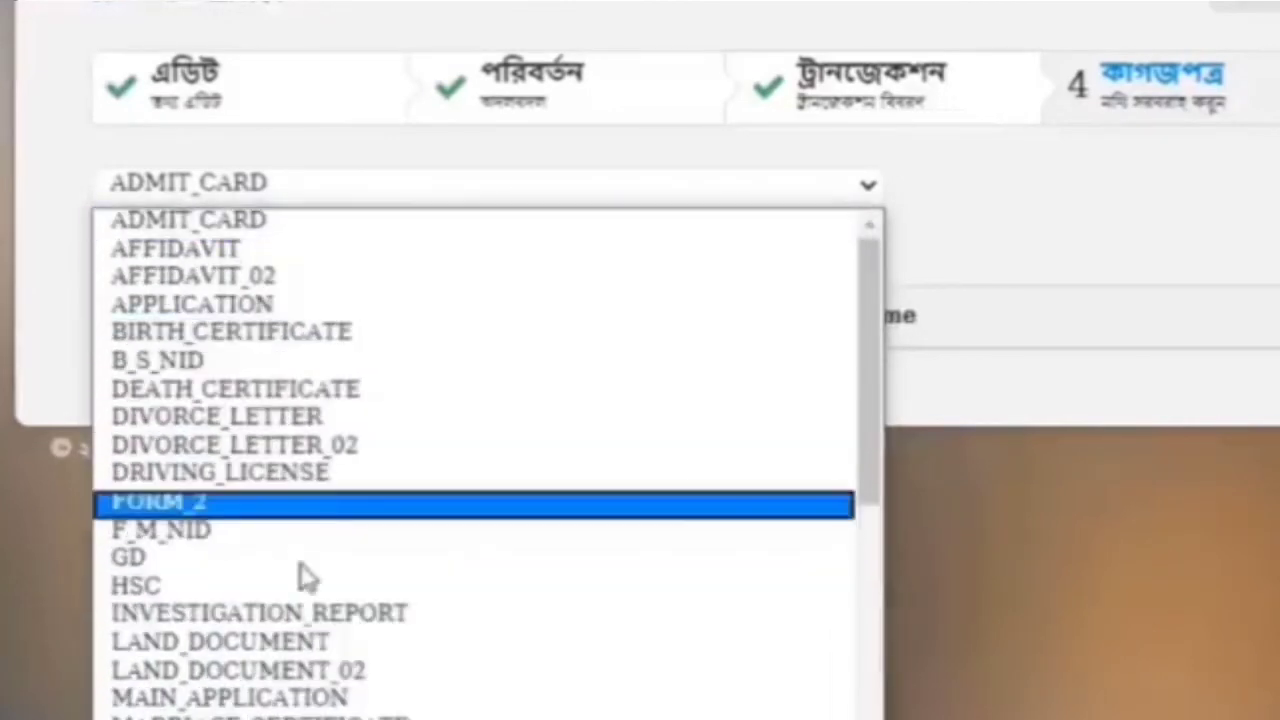
{"action": "scroll", "coordinate": [290, 570], "scroll_direction": "down", "scroll_amount": 6}
{"action": "left_click", "coordinate": [249, 194]}
{"action": "left_click", "coordinate": [286, 194]}
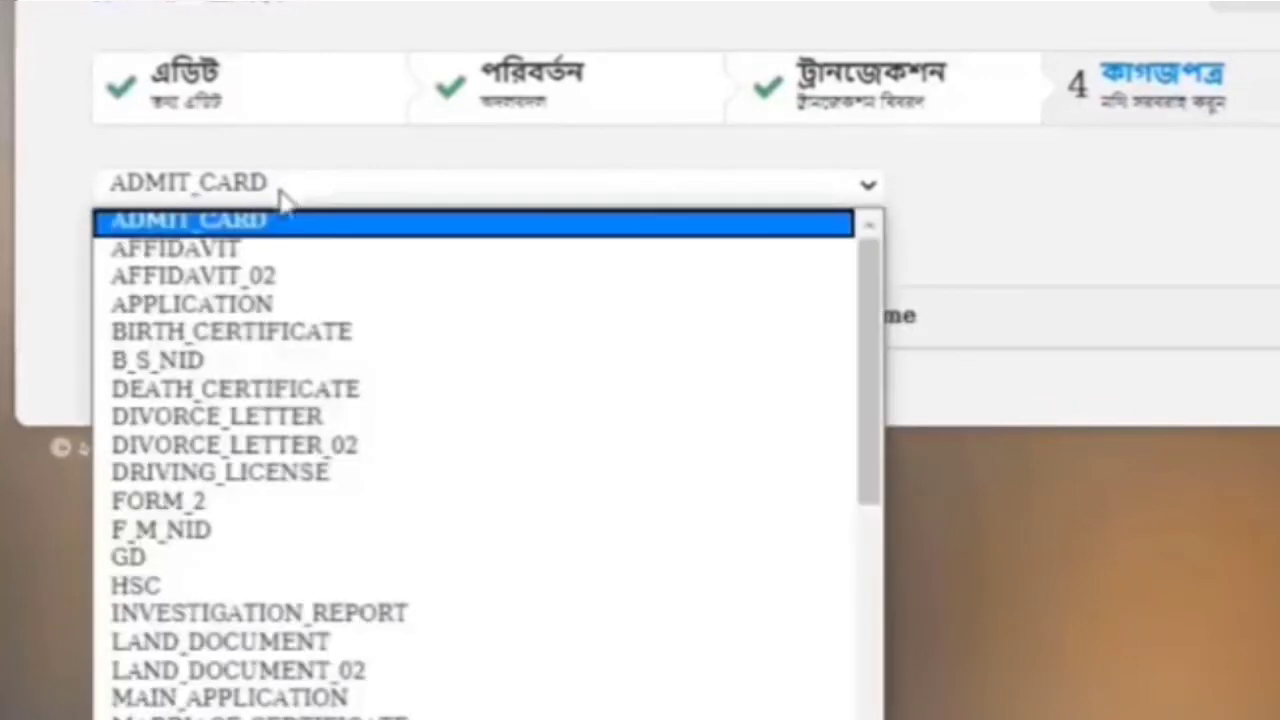
{"action": "scroll", "coordinate": [290, 540], "scroll_direction": "down", "scroll_amount": 6}
{"action": "scroll", "coordinate": [240, 240], "scroll_direction": "up", "scroll_amount": 6}
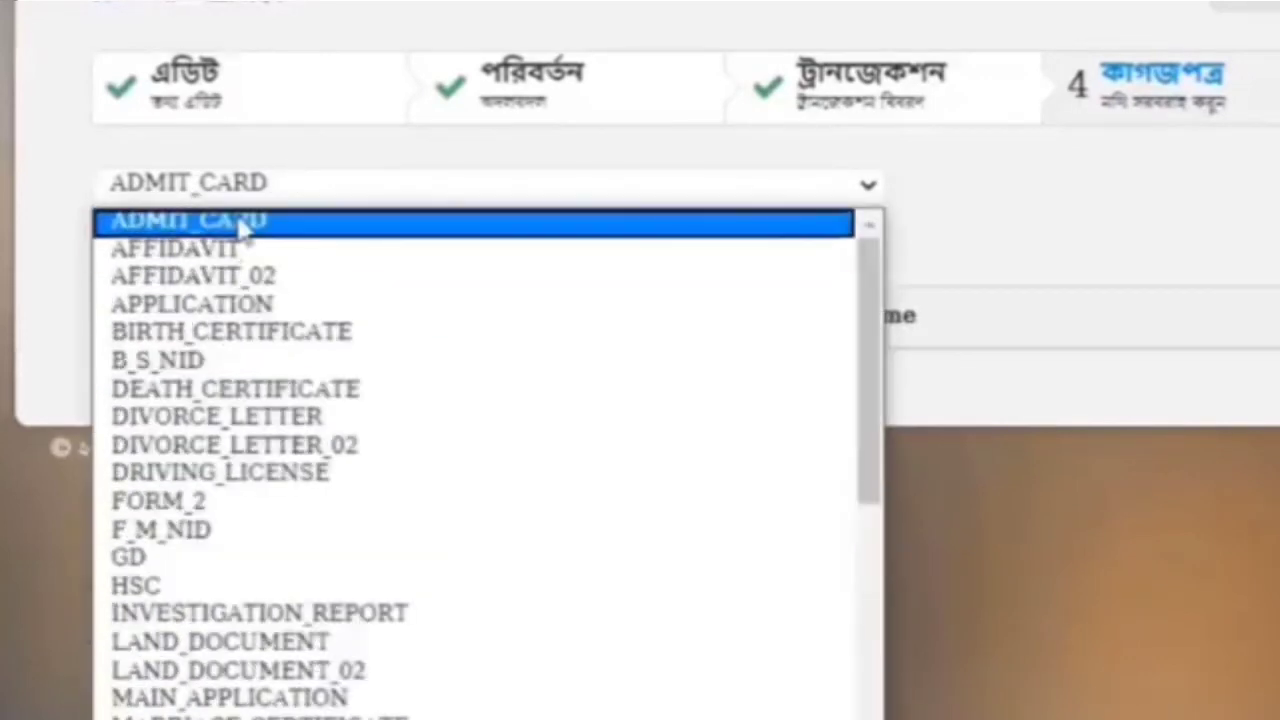
{"action": "scroll", "coordinate": [306, 563], "scroll_direction": "down", "scroll_amount": 6}
{"action": "scroll", "coordinate": [240, 248], "scroll_direction": "up", "scroll_amount": 6}
{"action": "scroll", "coordinate": [306, 563], "scroll_direction": "down", "scroll_amount": 6}
{"action": "scroll", "coordinate": [137, 260], "scroll_direction": "up", "scroll_amount": 6}
{"action": "scroll", "coordinate": [306, 569], "scroll_direction": "down", "scroll_amount": 3}
{"action": "scroll", "coordinate": [180, 258], "scroll_direction": "up", "scroll_amount": 3}
{"action": "scroll", "coordinate": [303, 580], "scroll_direction": "down", "scroll_amount": 3}
{"action": "scroll", "coordinate": [157, 257], "scroll_direction": "up", "scroll_amount": 3}
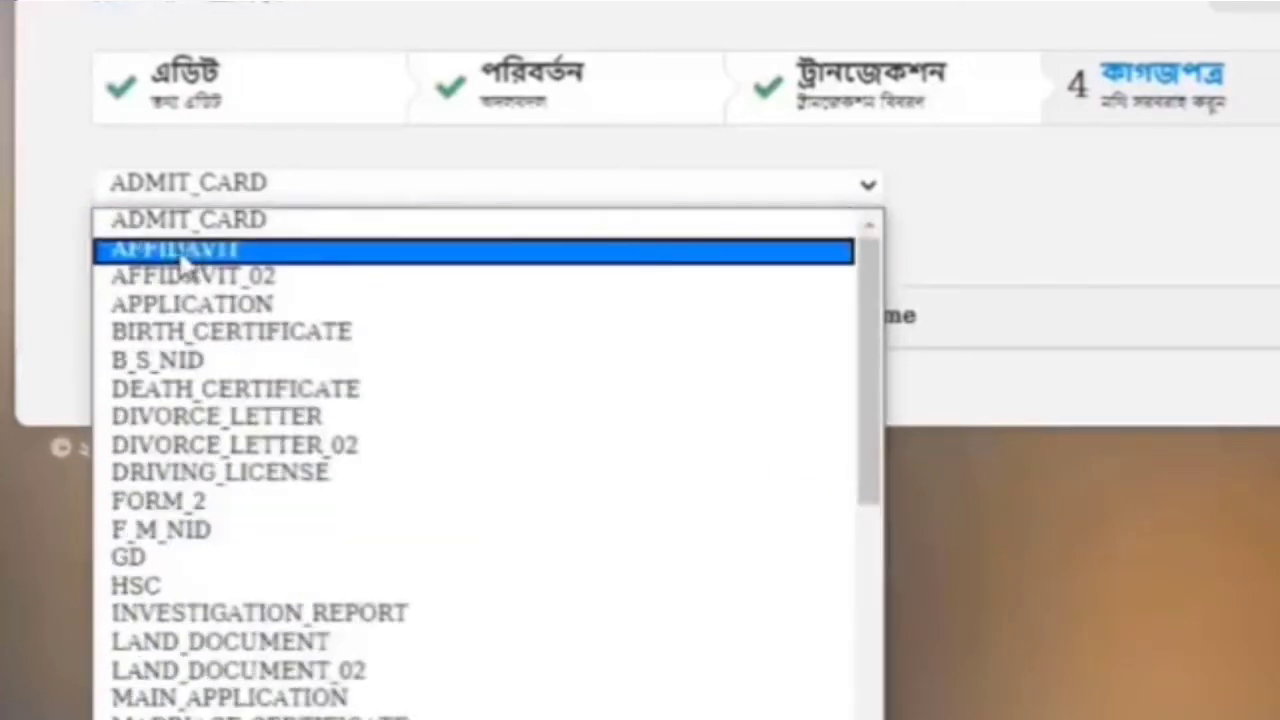
{"action": "scroll", "coordinate": [240, 450], "scroll_direction": "down", "scroll_amount": 6}
{"action": "left_click", "coordinate": [234, 646]}
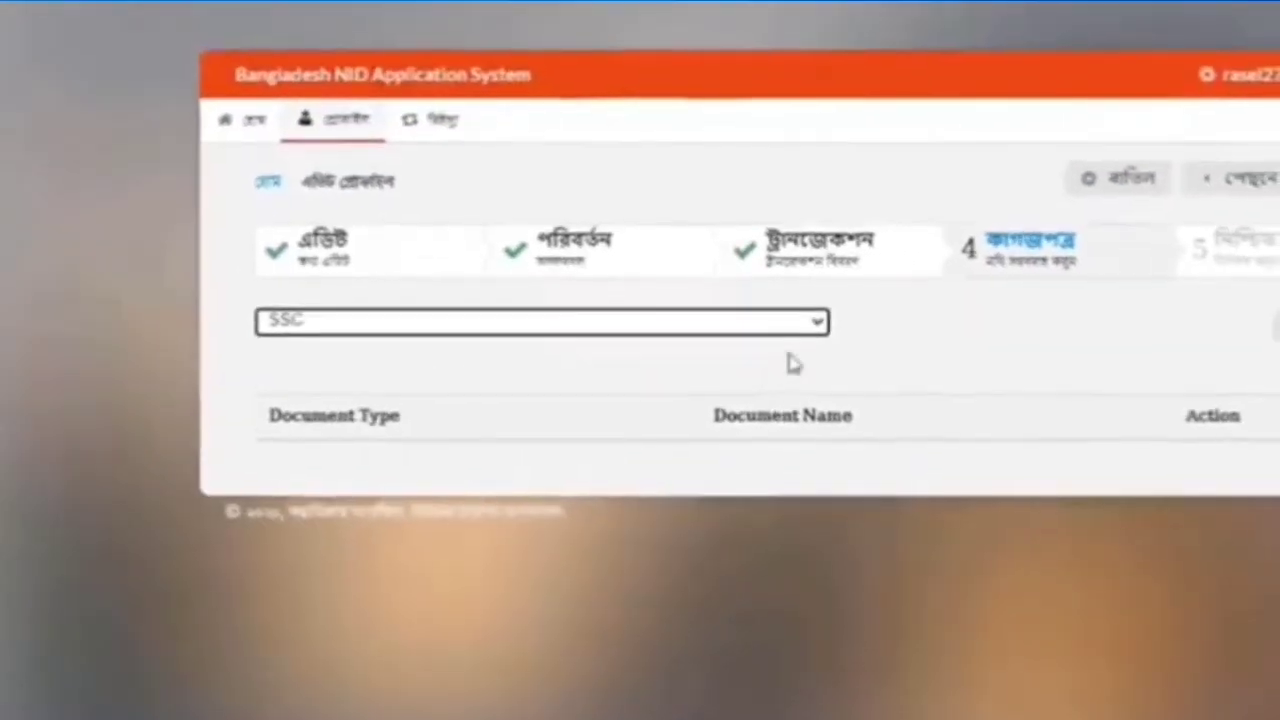
Upload SSC.jpg from New folder as the SSC document.
{"action": "left_click", "coordinate": [1277, 326]}
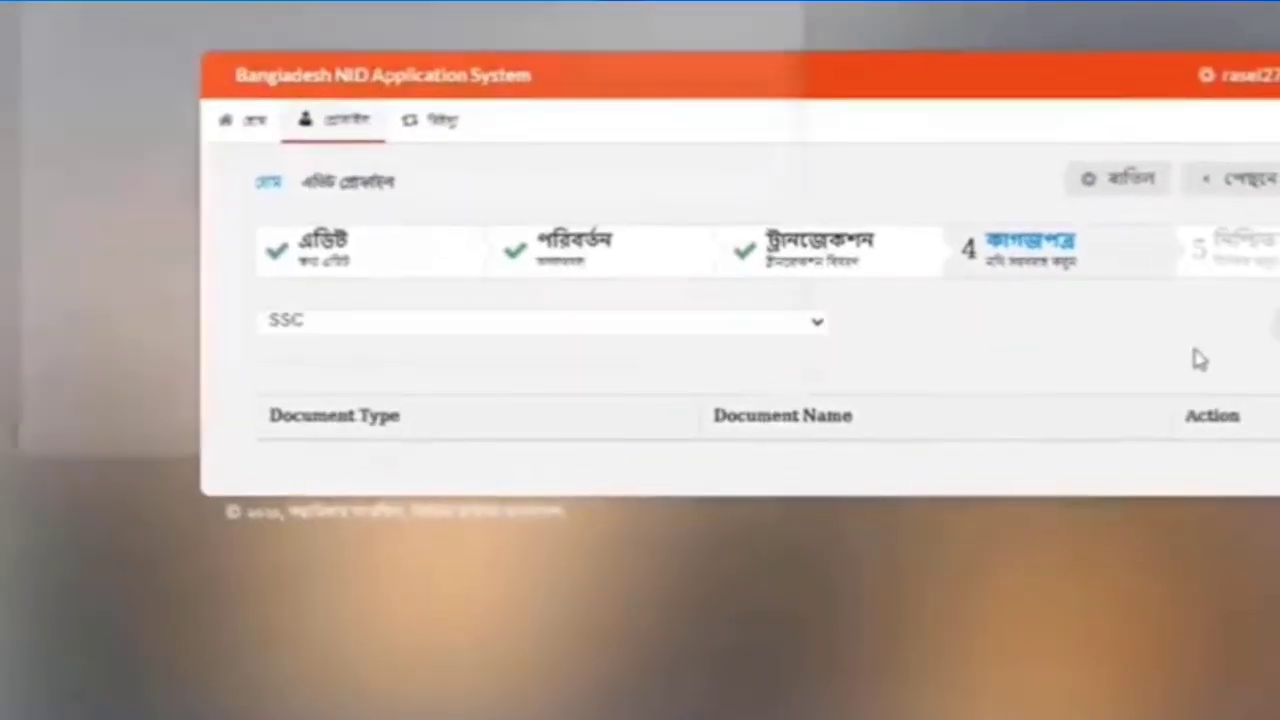
{"action": "double_click", "coordinate": [283, 72]}
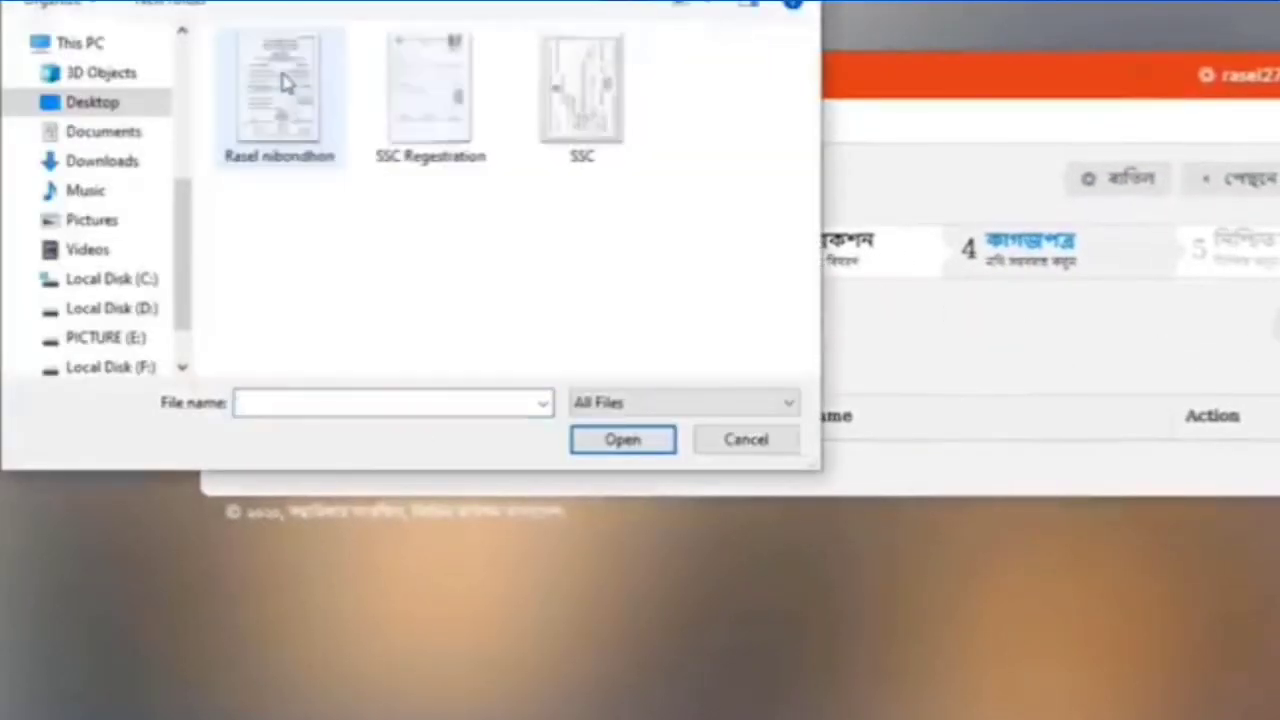
{"action": "double_click", "coordinate": [575, 118]}
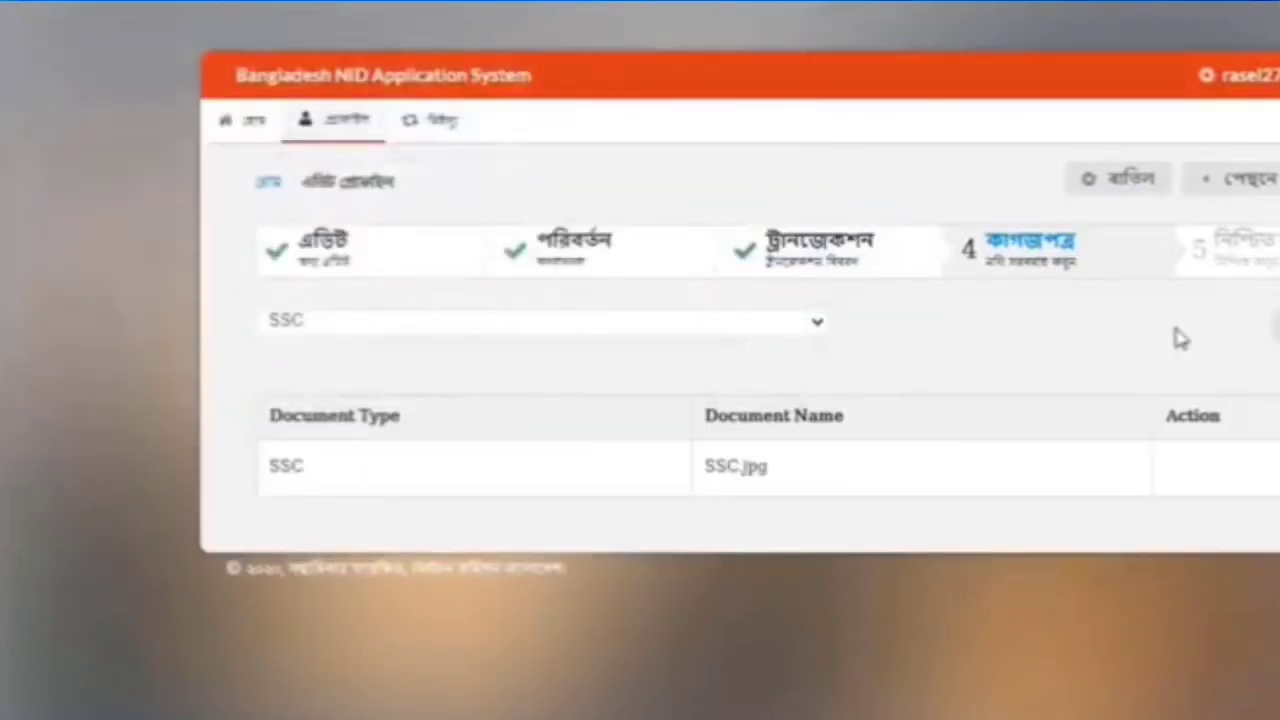
Set the next document type to BIRTH_CERTIFICATE.
{"action": "left_click", "coordinate": [783, 330]}
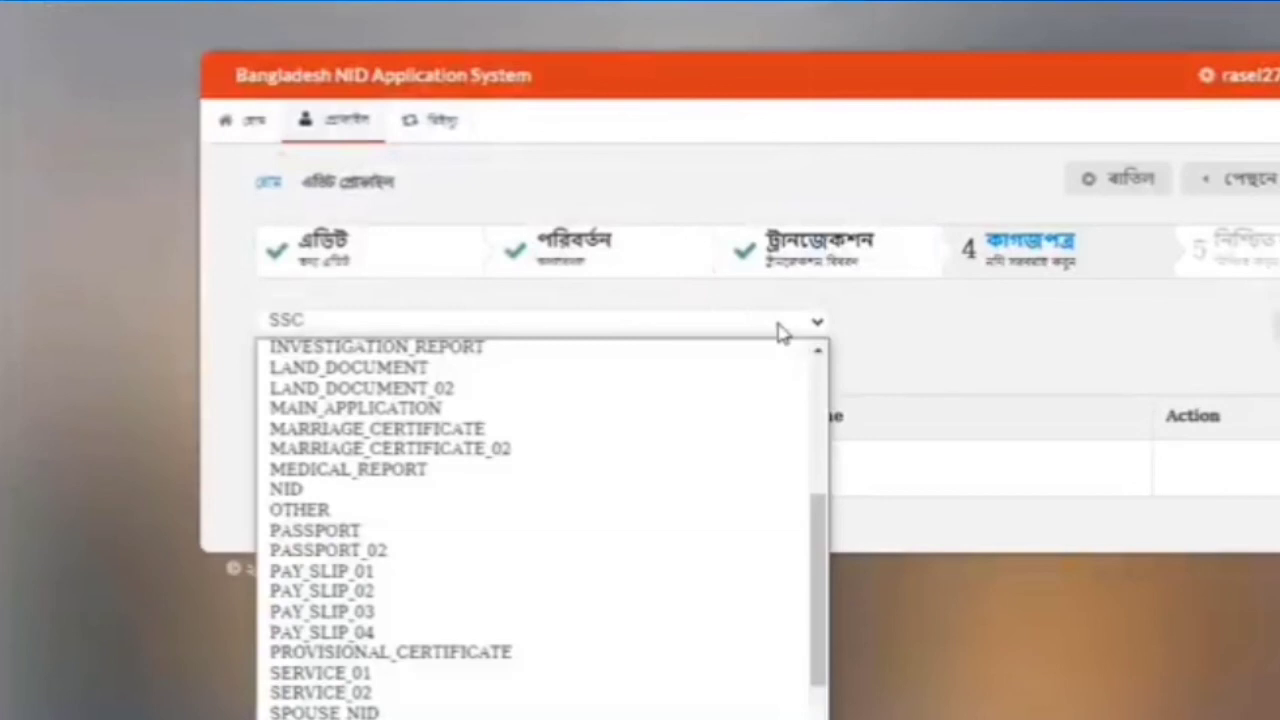
{"action": "scroll", "coordinate": [469, 447], "scroll_direction": "up", "scroll_amount": 5}
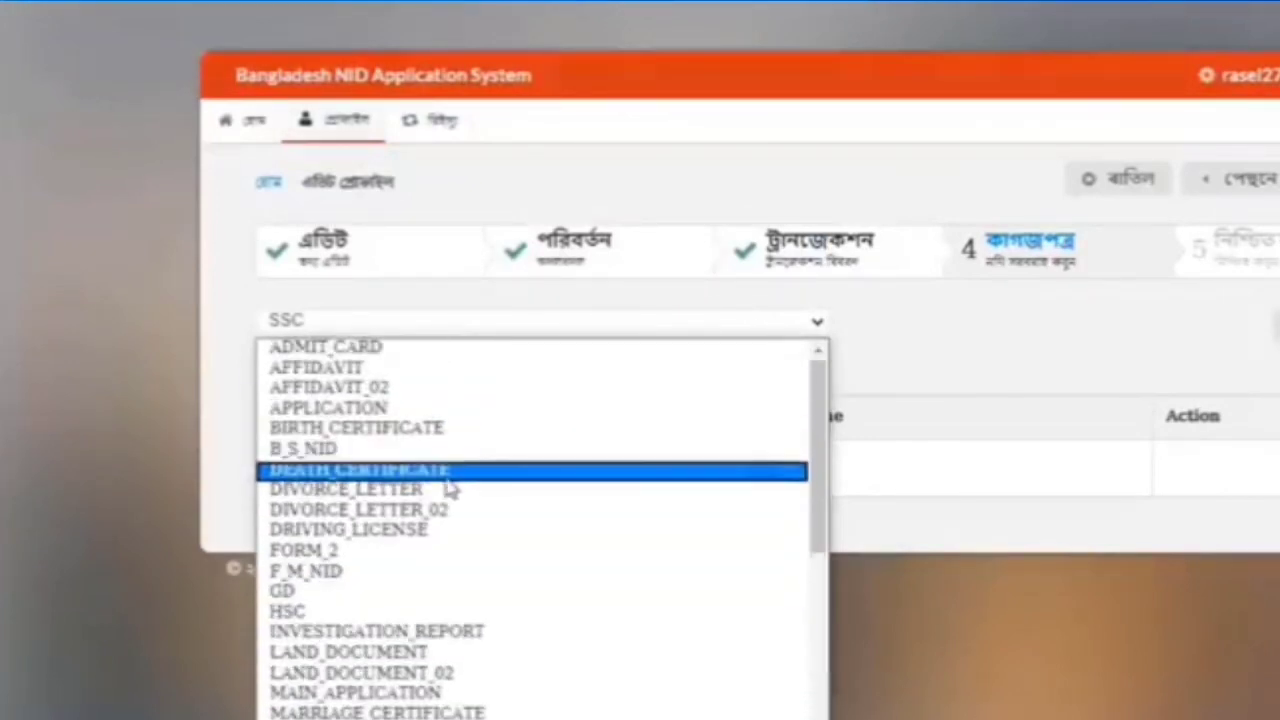
{"action": "left_click", "coordinate": [455, 428]}
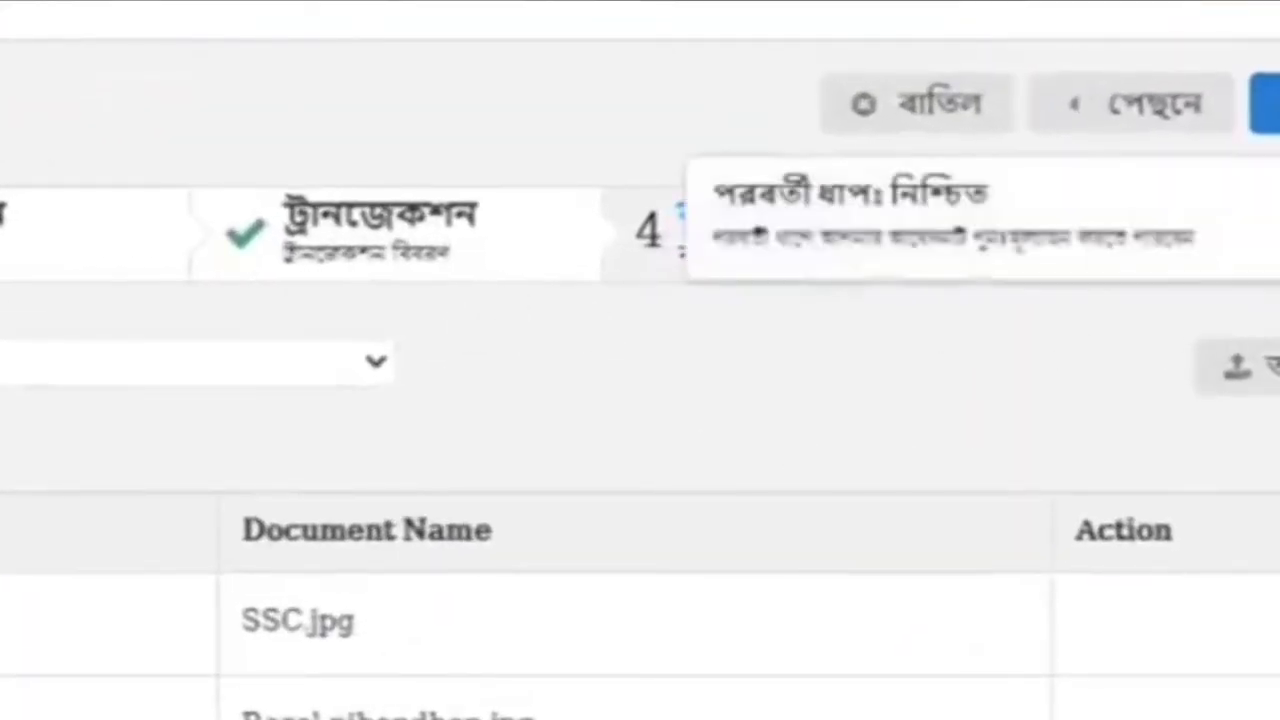
Advance to step 5, review the eight listed changes, and submit the application.
{"action": "left_click", "coordinate": [1260, 118]}
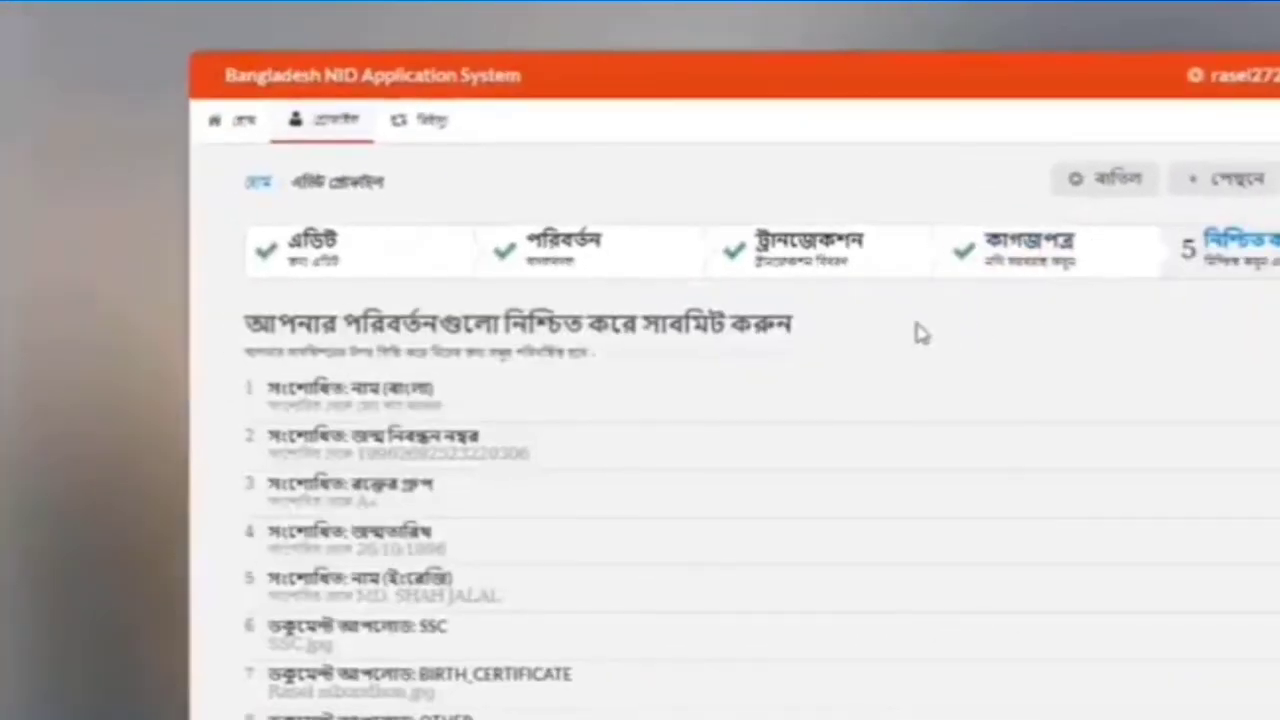
{"action": "scroll", "coordinate": [537, 430], "scroll_direction": "down", "scroll_amount": 1}
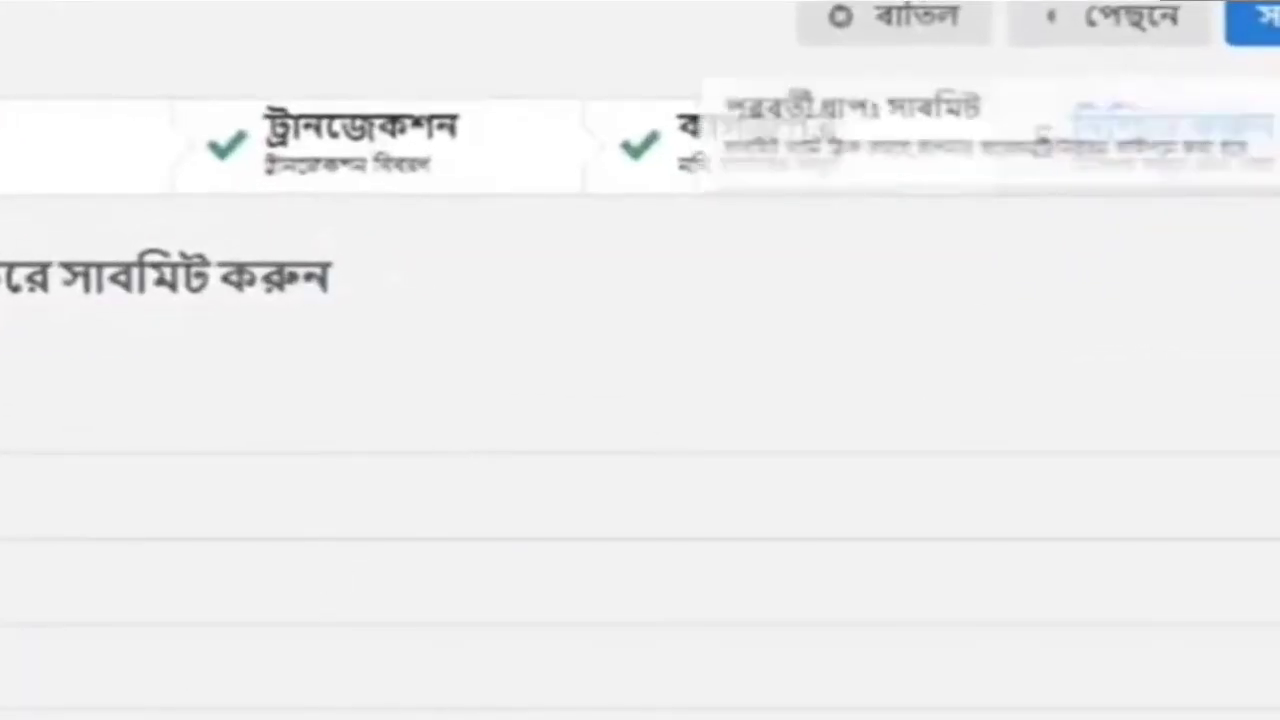
{"action": "left_click", "coordinate": [1252, 22]}
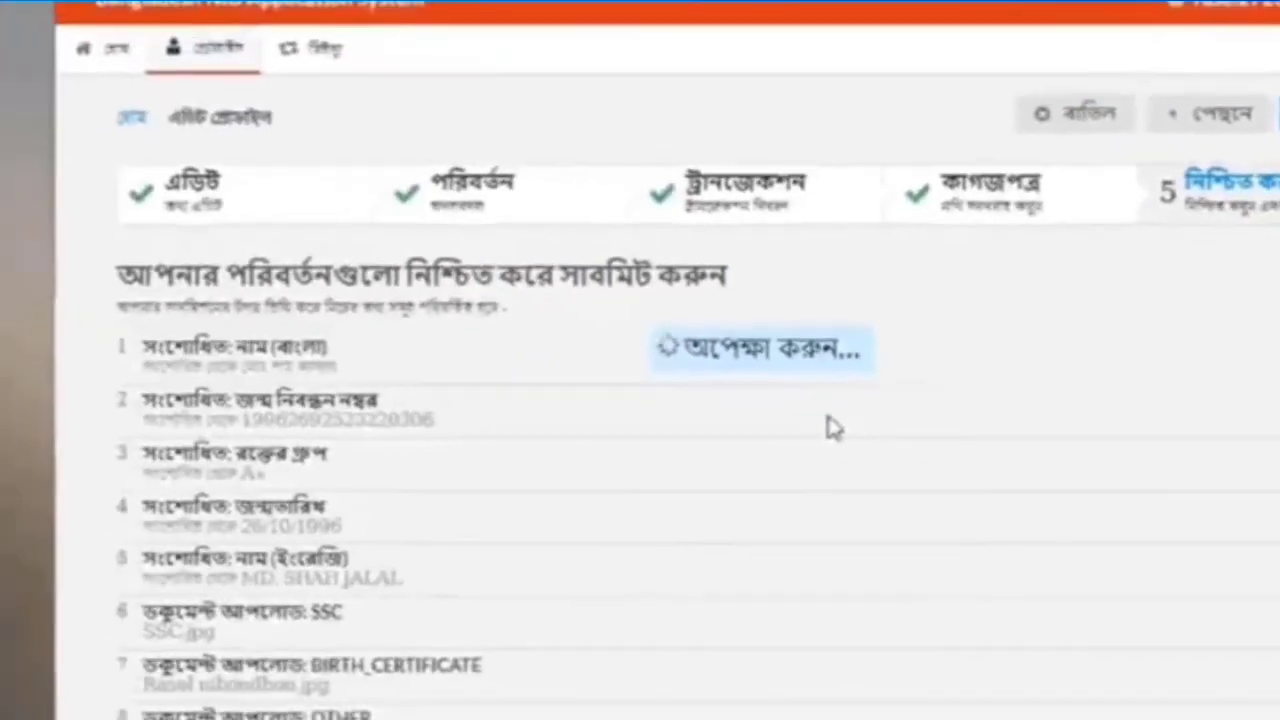